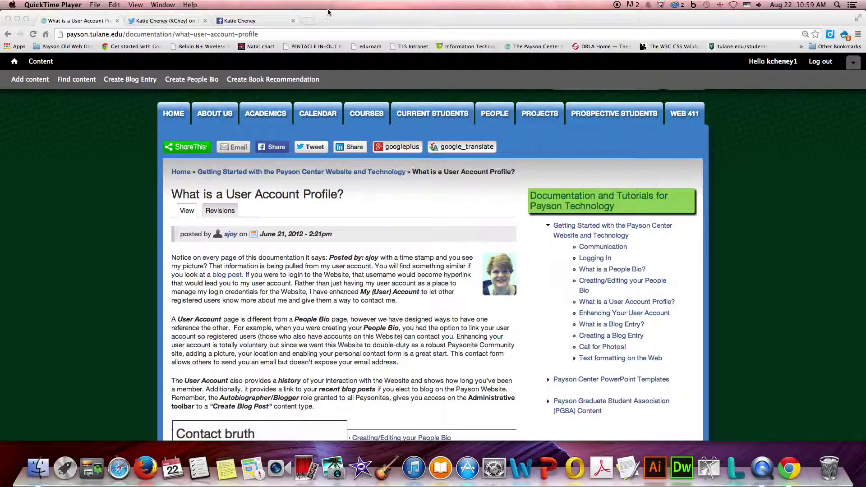
Read the article on user account profiles, highlighting the passage about the Paysonite Community site, picture, location and personal contact form
left_click(457, 348)
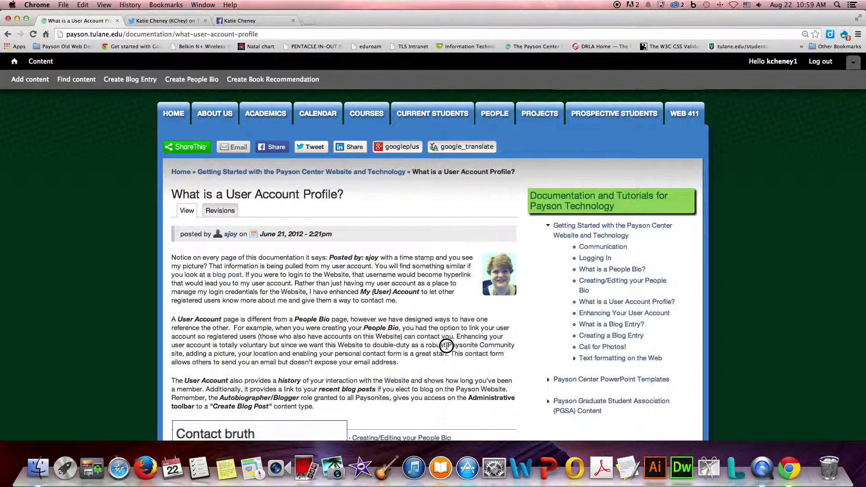
left_click_drag(338, 345, 522, 366)
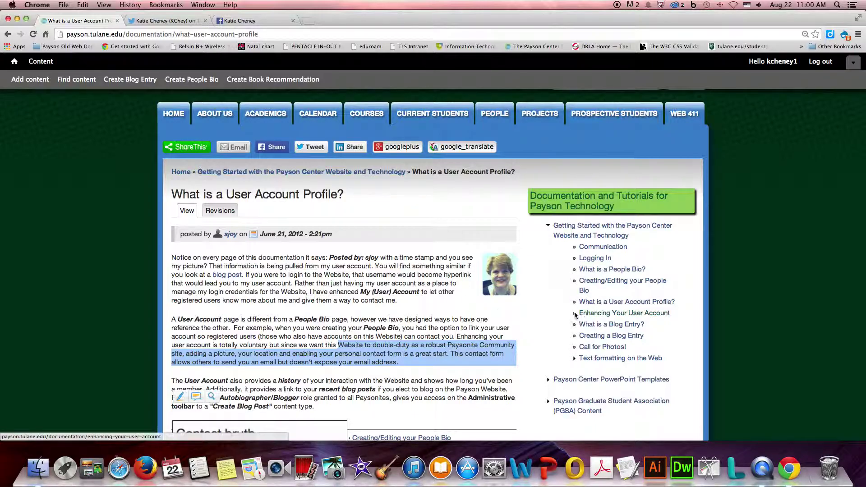
scroll(537, 317, "down", 1)
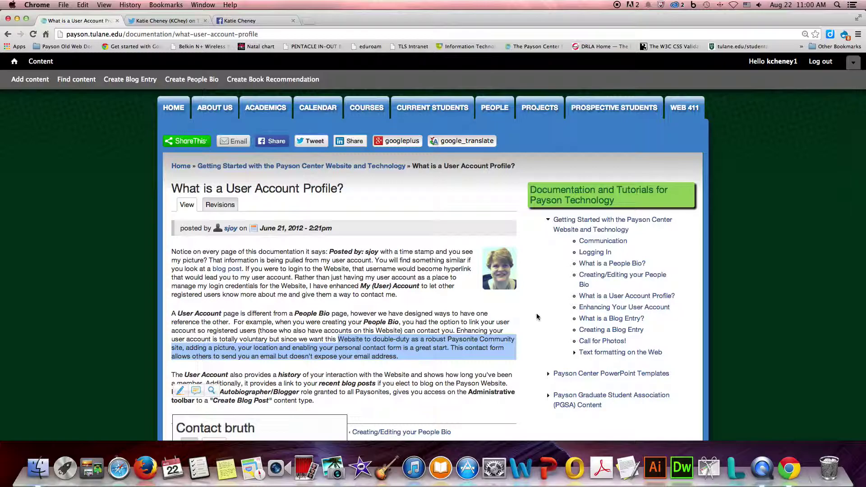
left_click(532, 319)
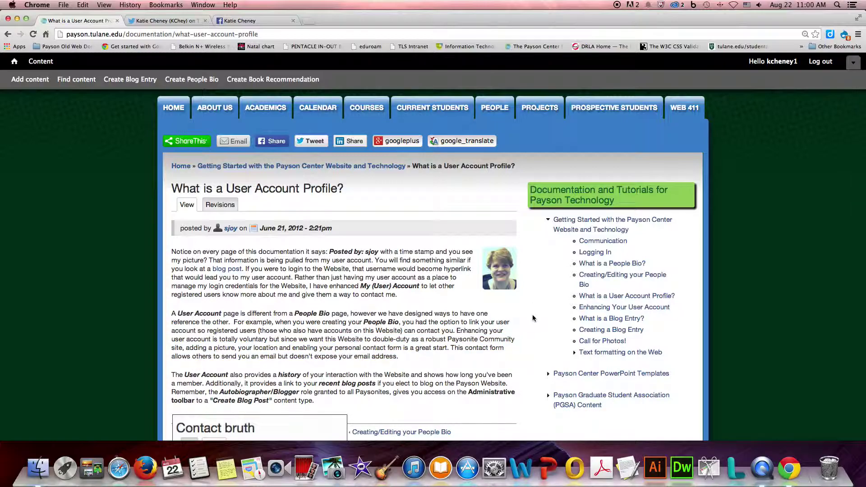
scroll(533, 316, "down", 5)
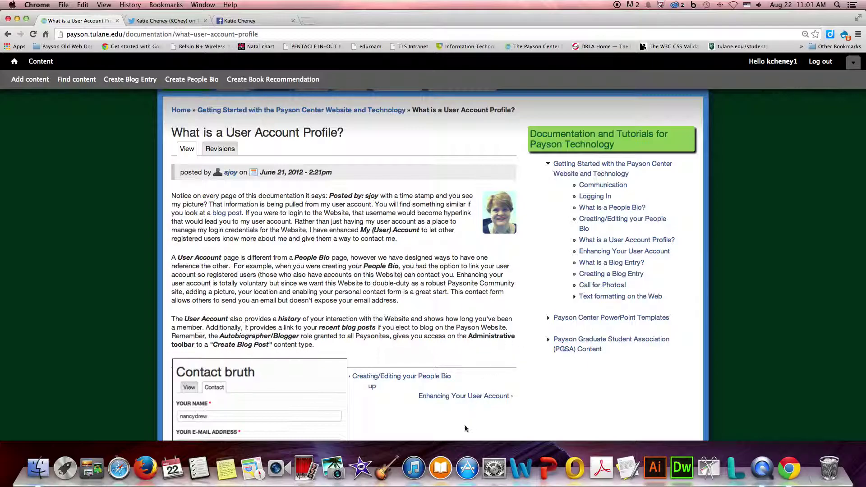
Open the Enhancing Your User Account documentation page and look over its numbered instructions
left_click(460, 397)
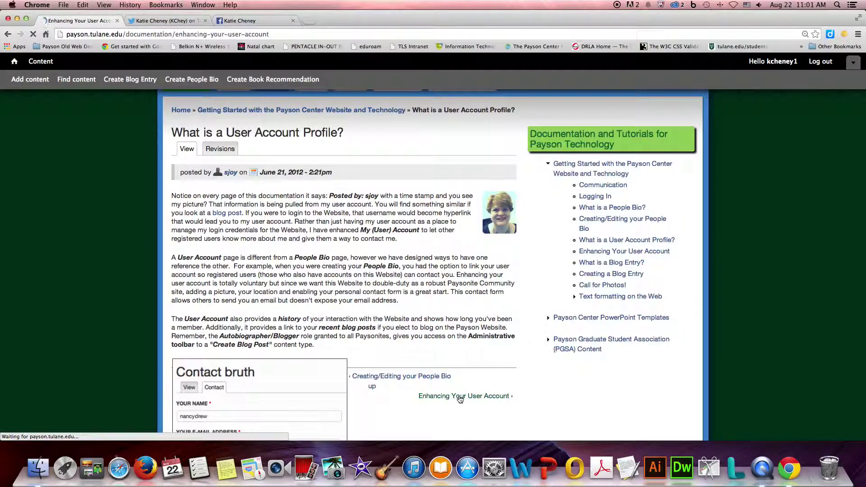
scroll(529, 388, "down", 5)
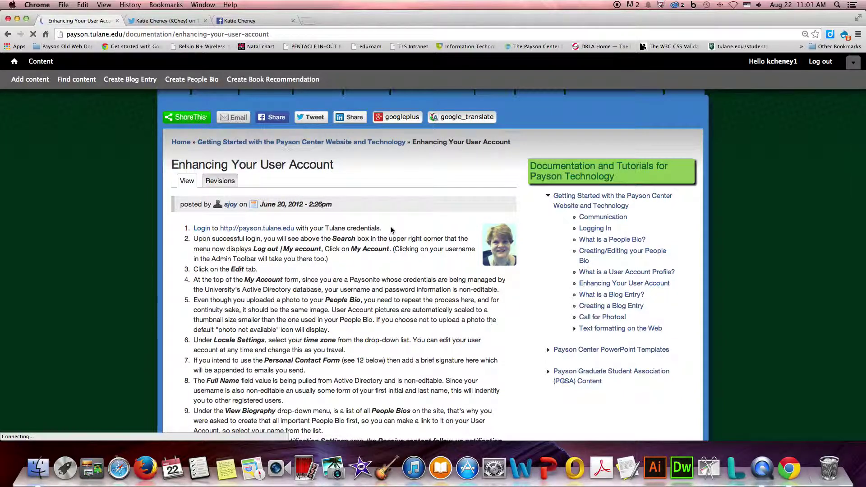
scroll(400, 241, "up", 3)
scroll(401, 243, "up", 2)
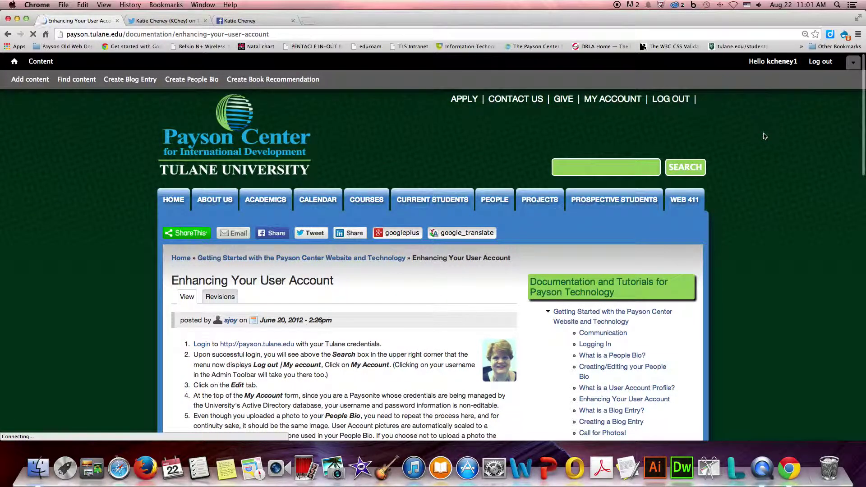
Open the logged-in user's own account page and look over its full name, picture, history and available sections
left_click(769, 63)
left_click(782, 62)
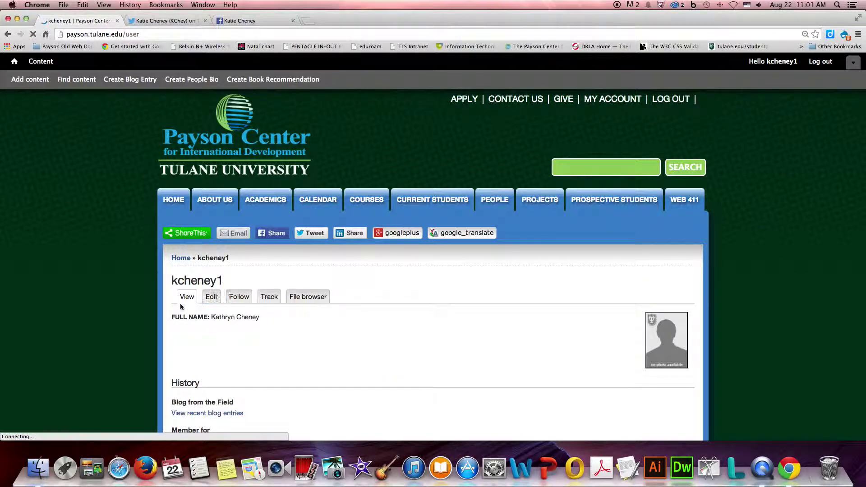
scroll(404, 293, "down", 1)
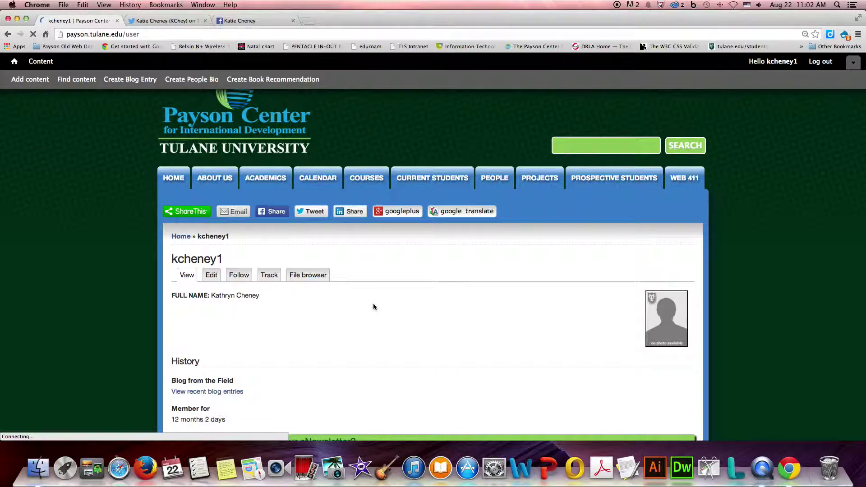
scroll(373, 306, "down", 2)
left_click(212, 225)
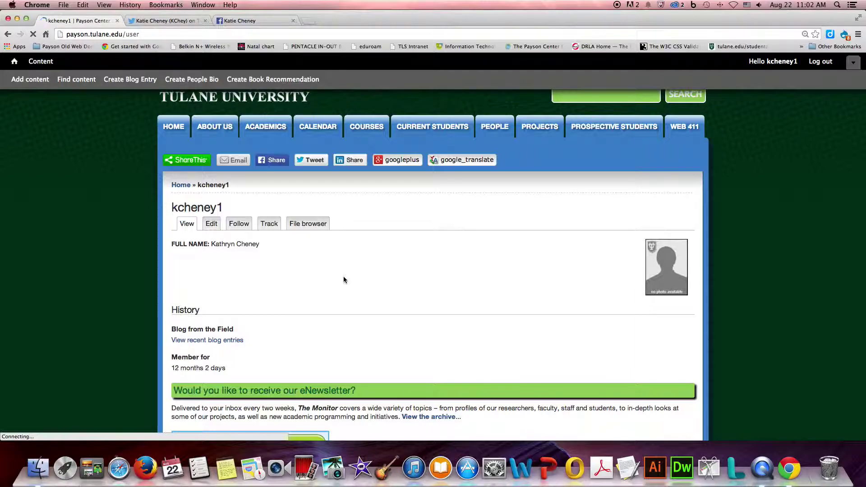
scroll(344, 280, "up", 2)
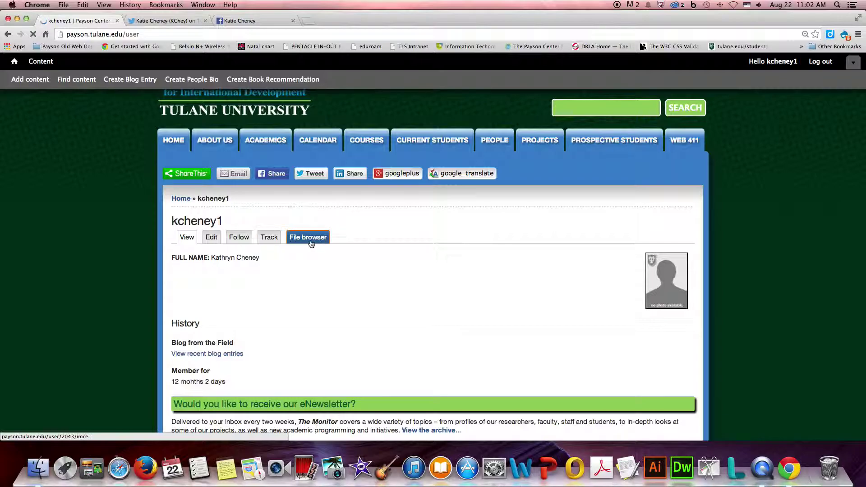
Show the account's tracked content and examine the listed People Bio and blog post entries
left_click(277, 237)
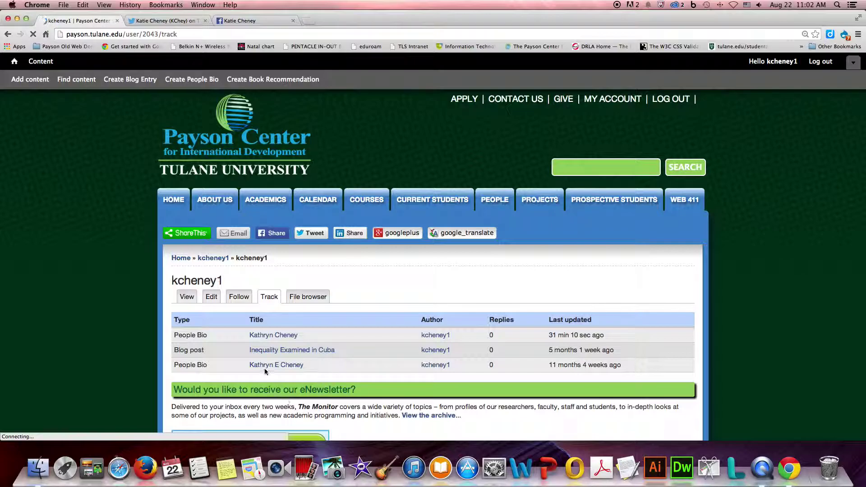
scroll(280, 336, "down", 1)
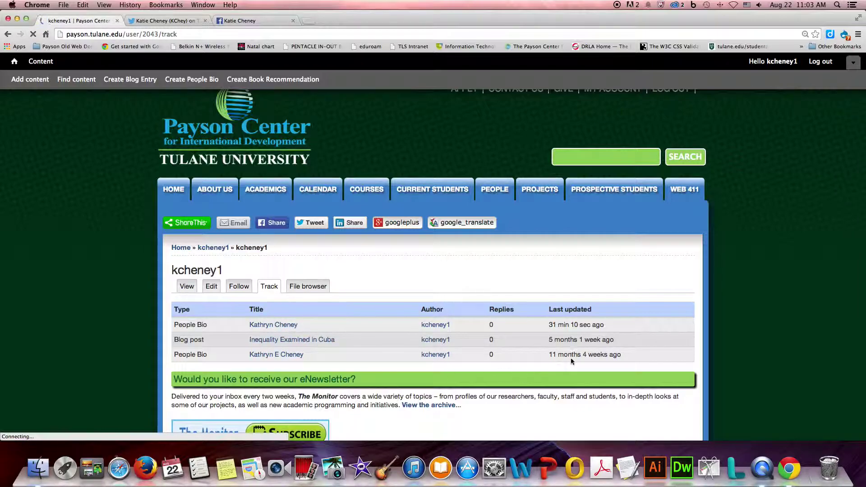
scroll(572, 361, "down", 1)
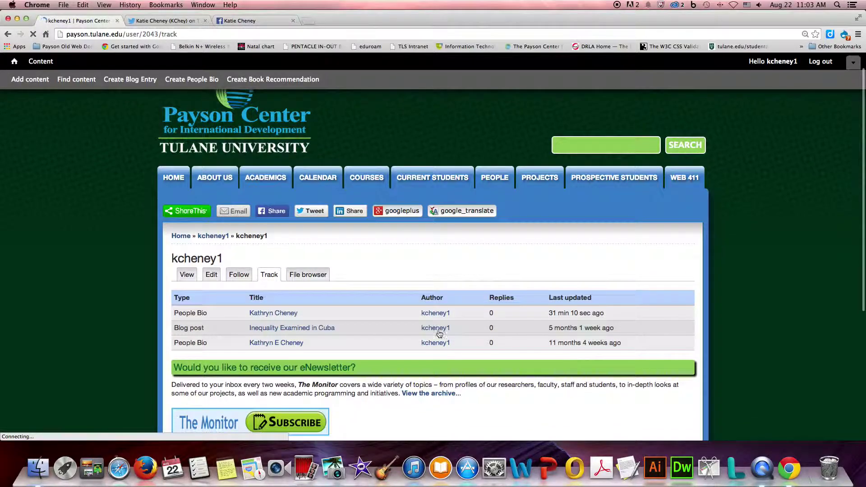
Return to the account's profile view and examine the History section down to the newsletter area
left_click(184, 276)
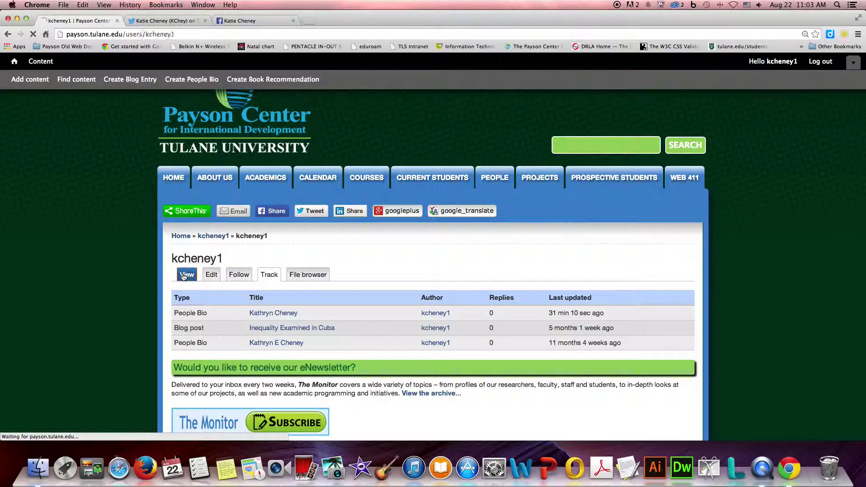
scroll(361, 329, "down", 2)
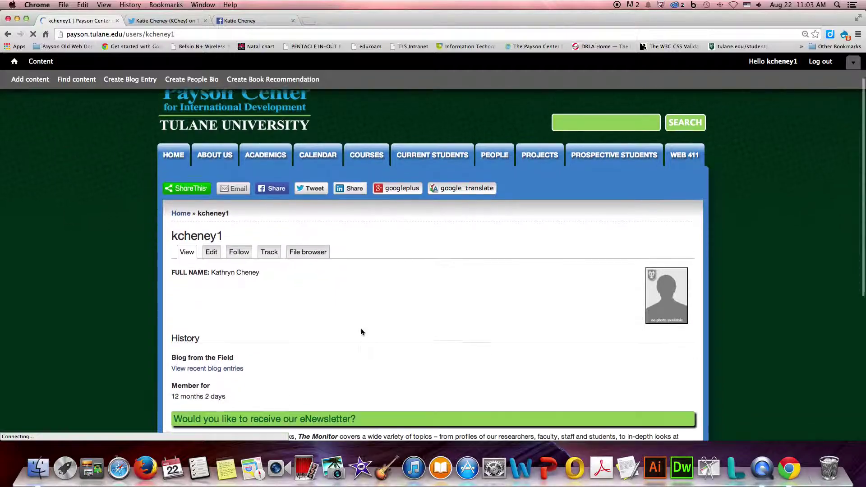
scroll(361, 333, "down", 5)
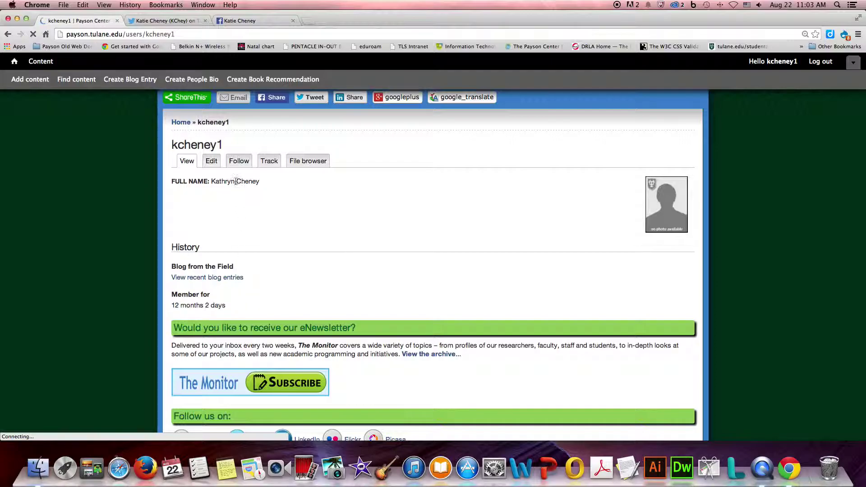
Open the blog post "Inequality Examined in Cuba" from the account's tracked content and examine its author picture, photos and caption
left_click(265, 165)
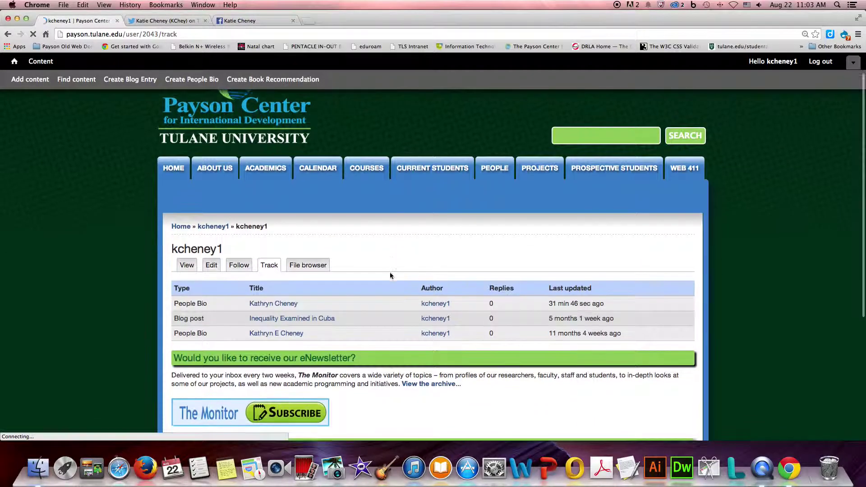
scroll(366, 290, "down", 1)
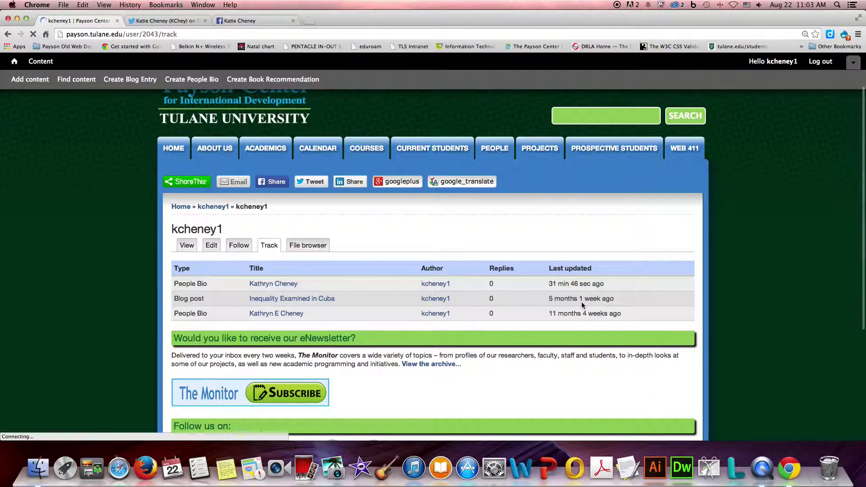
left_click(298, 299)
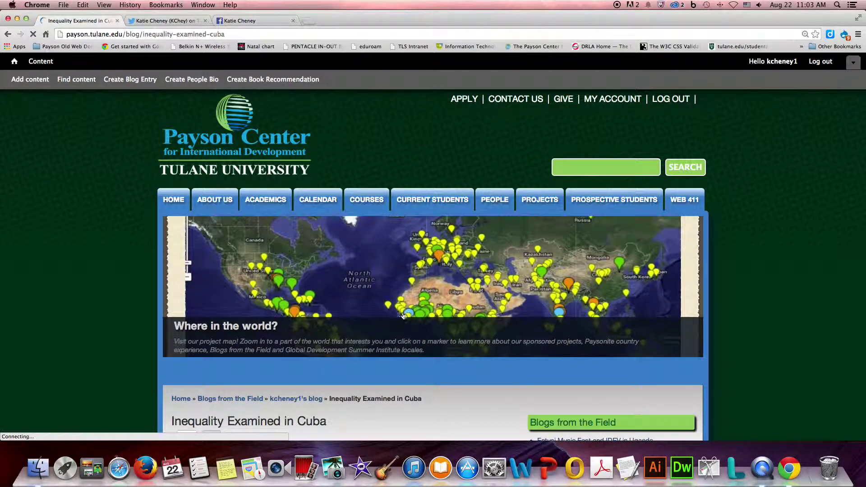
scroll(403, 314, "down", 5)
scroll(403, 316, "down", 2)
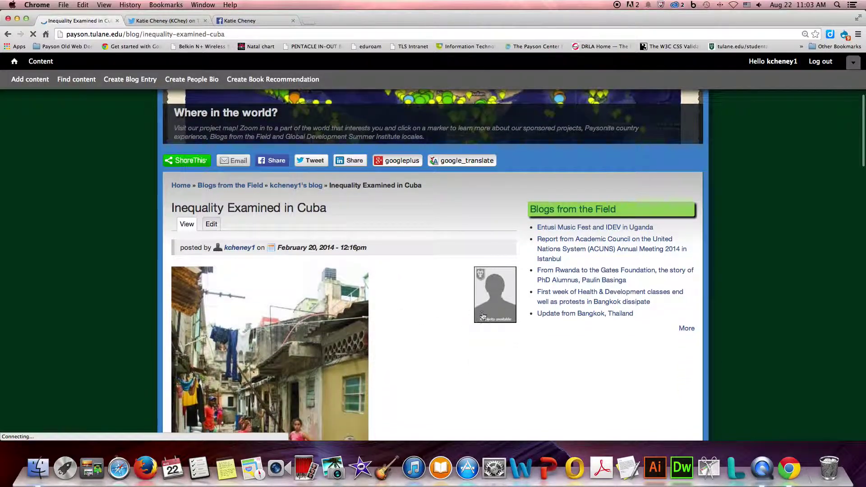
scroll(474, 309, "down", 5)
scroll(473, 308, "down", 10)
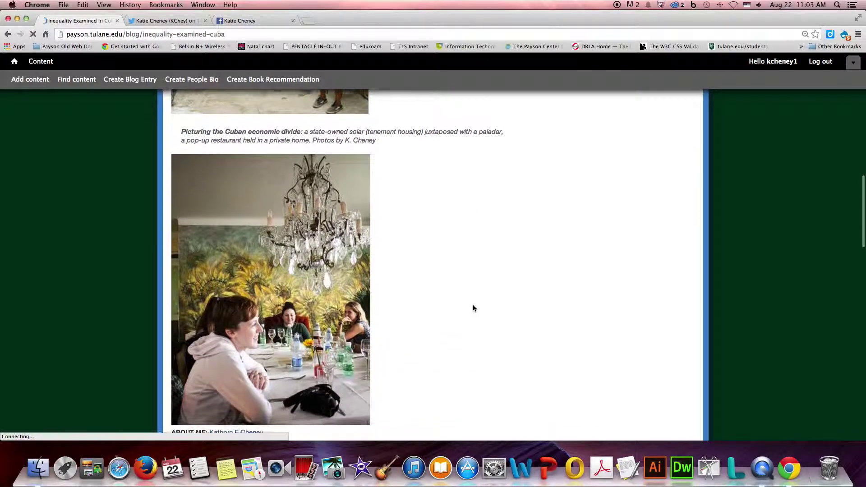
scroll(473, 308, "up", 10)
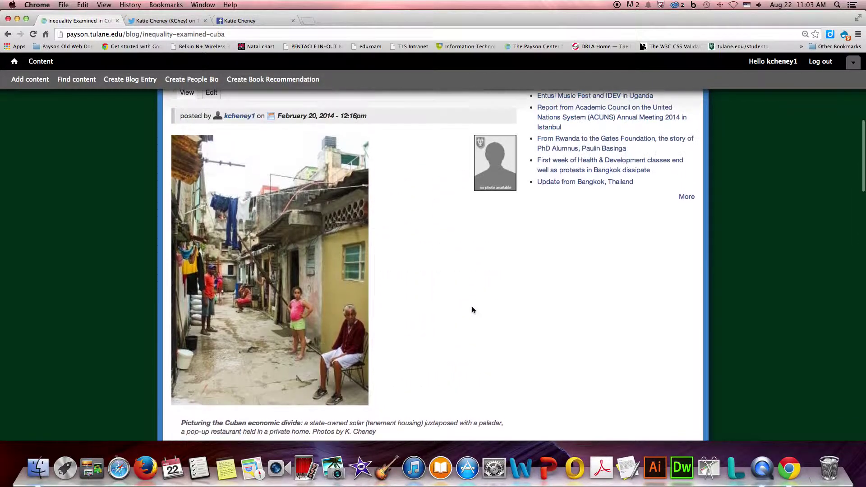
scroll(472, 310, "up", 2)
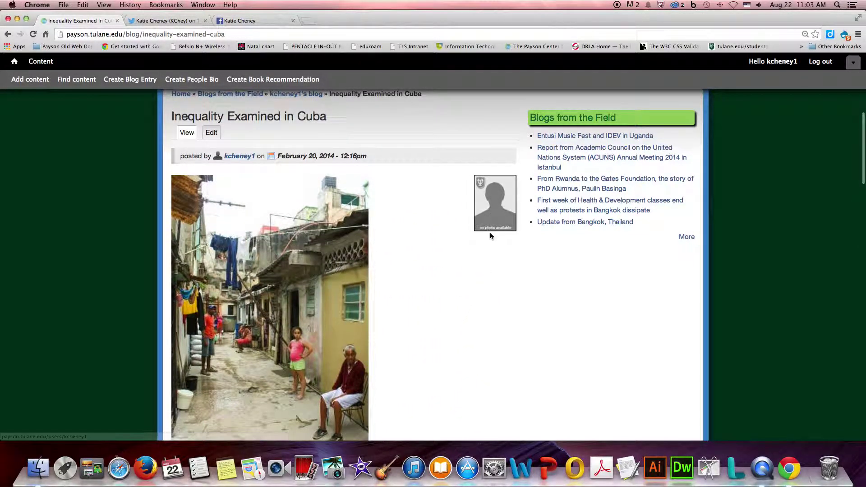
scroll(490, 236, "up", 2)
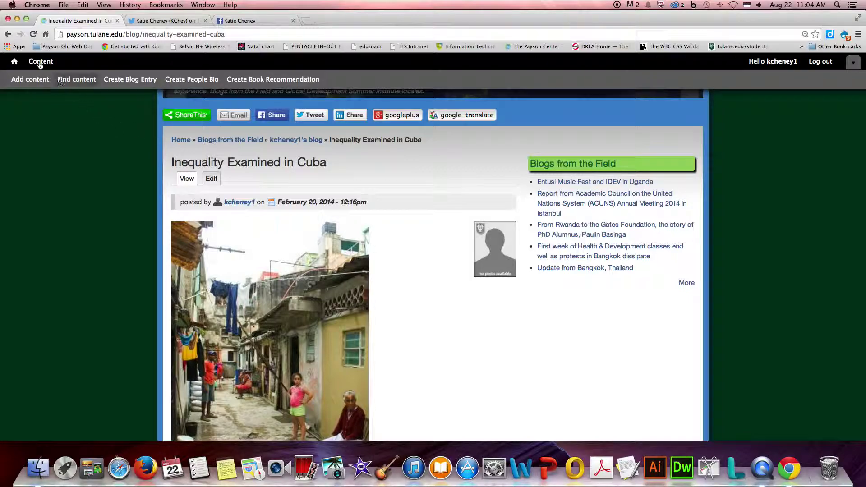
Go back to the tracked content, open the most recently updated People Bio, and follow its contact link to the user account
left_click(7, 34)
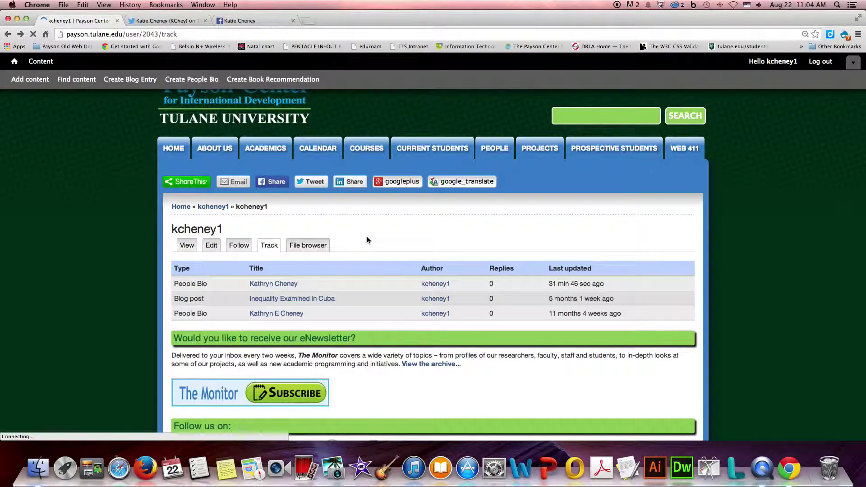
scroll(375, 244, "down", 1)
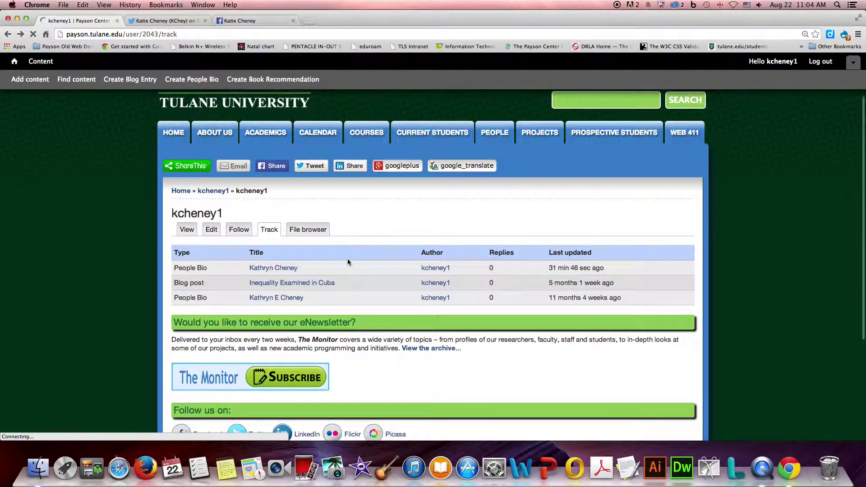
left_click(278, 271)
scroll(414, 283, "down", 3)
scroll(414, 283, "down", 3)
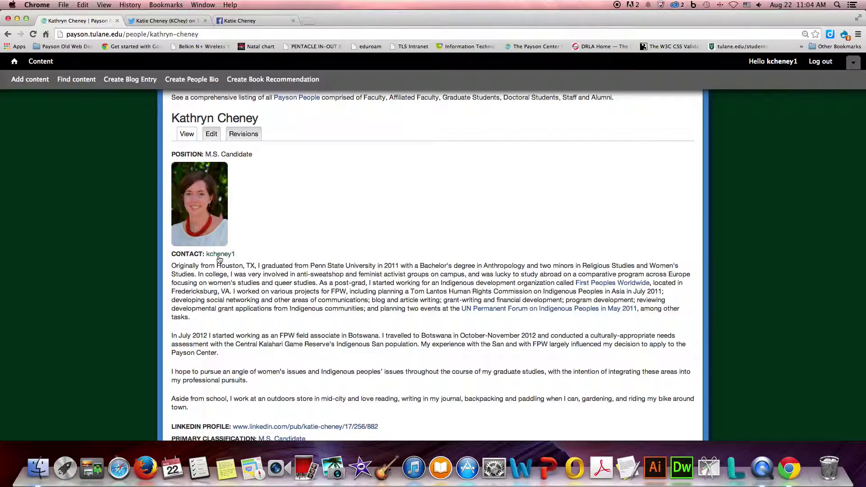
left_click(218, 255)
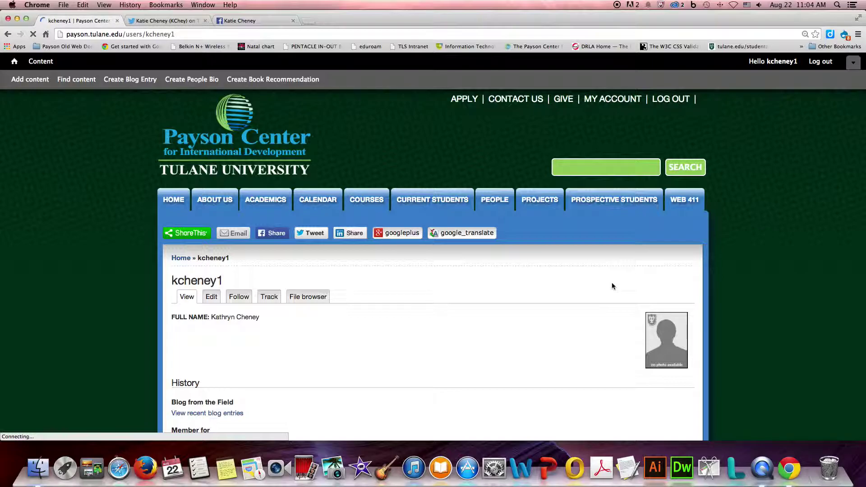
scroll(586, 293, "down", 2)
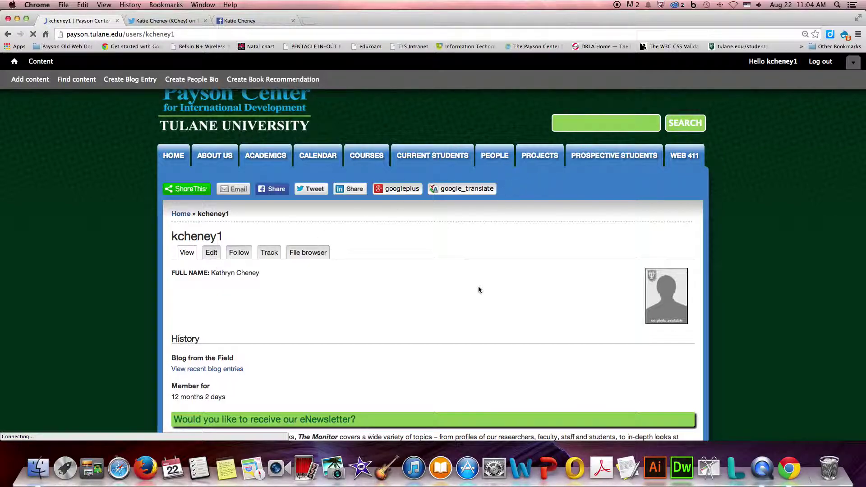
Open the last Affiliated Faculty member's bio from the Payson People directory and follow its contact link to the user account
mouse_move(492, 155)
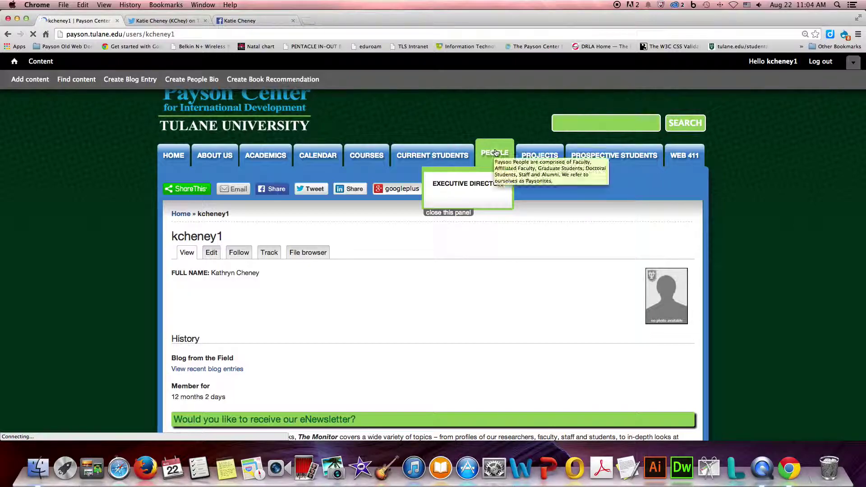
left_click(495, 153)
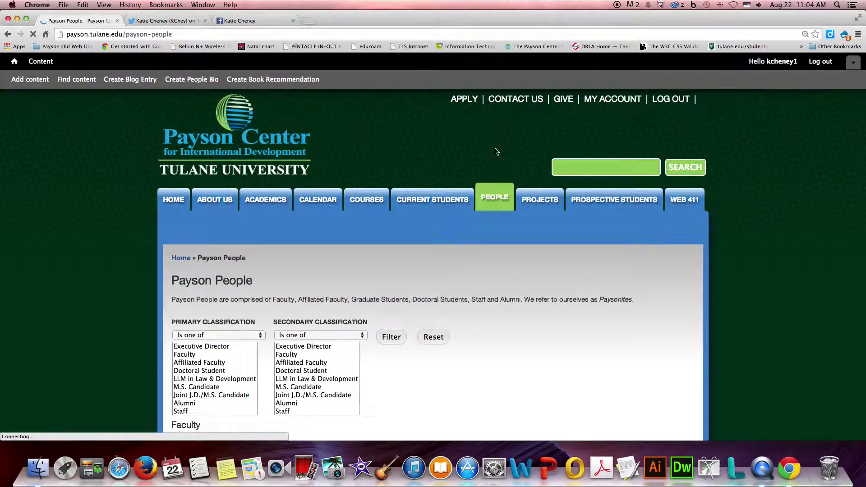
scroll(500, 293, "down", 10)
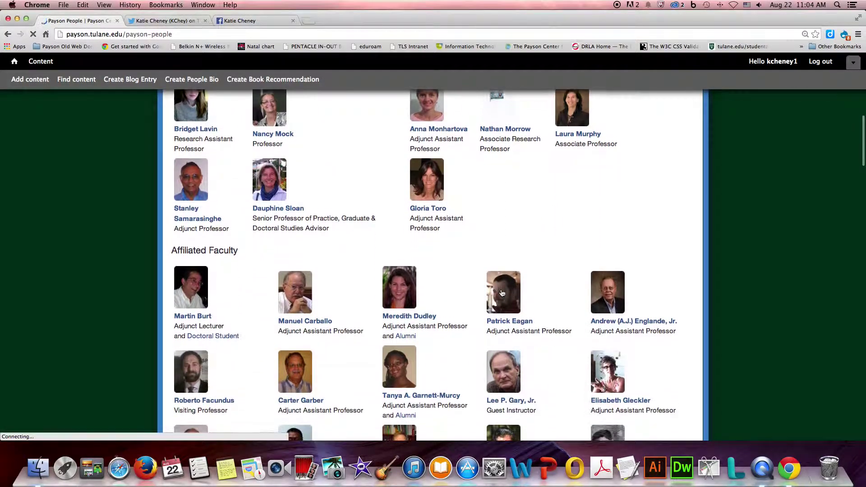
scroll(502, 294, "down", 6)
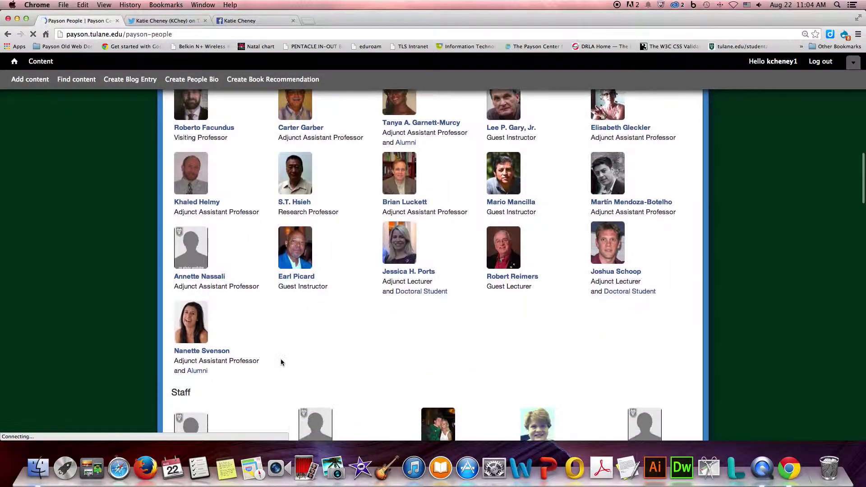
left_click(201, 332)
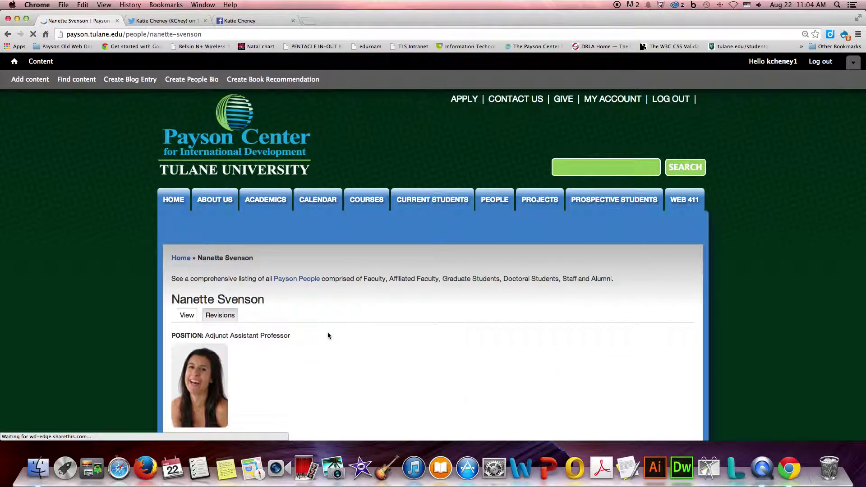
scroll(327, 335, "down", 5)
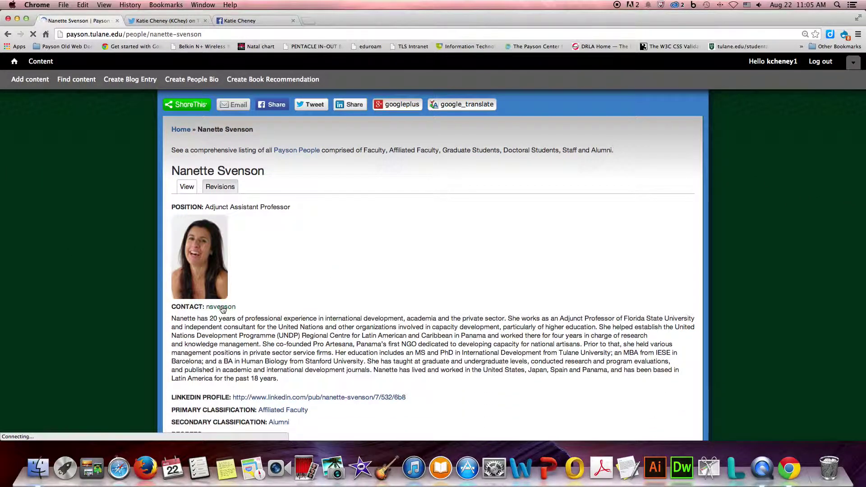
left_click(221, 308)
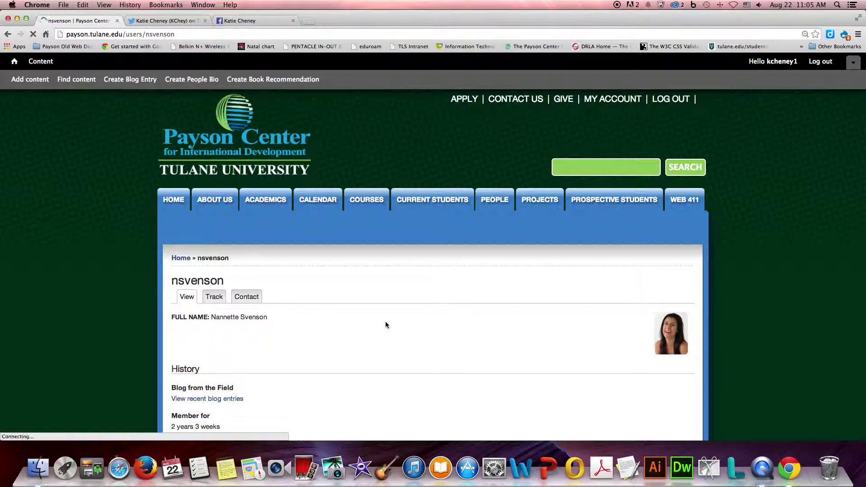
Examine the faculty member's account profile and show the blog posts and People Bio tracked for it
scroll(386, 325, "down", 2)
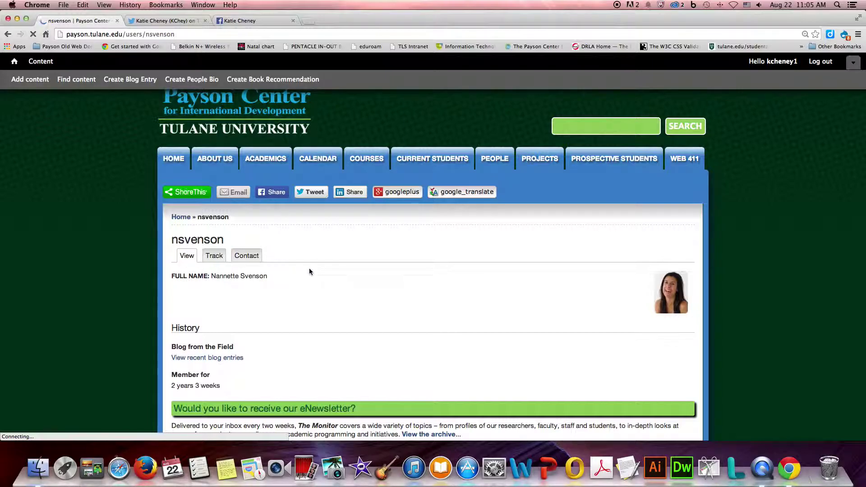
left_click(213, 256)
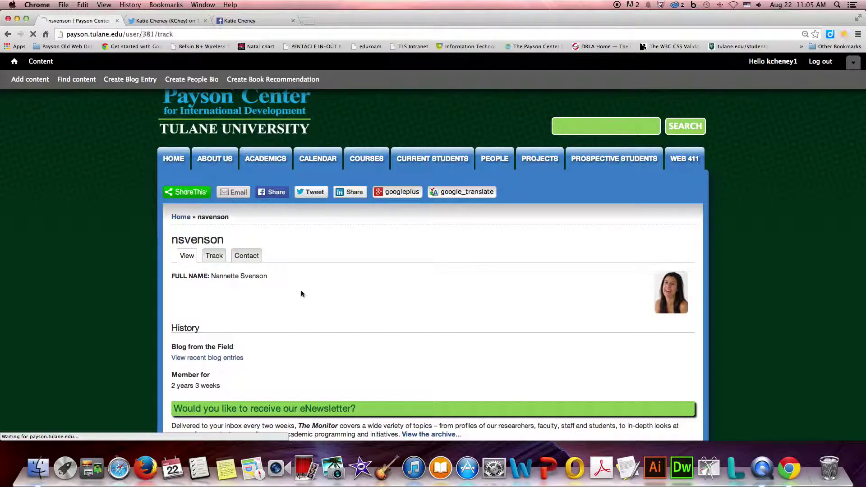
scroll(315, 276, "down", 3)
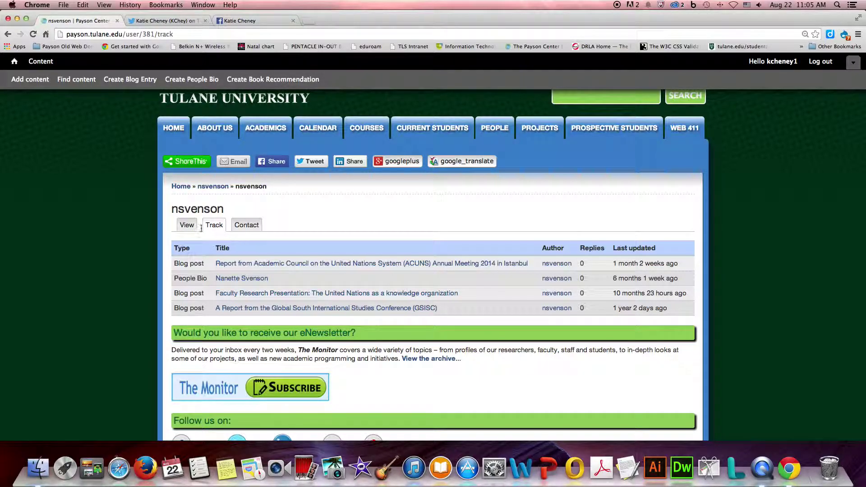
Open the contact form for the faculty member's account and examine its sender, recipient, subject, message and CAPTCHA fields
left_click(247, 225)
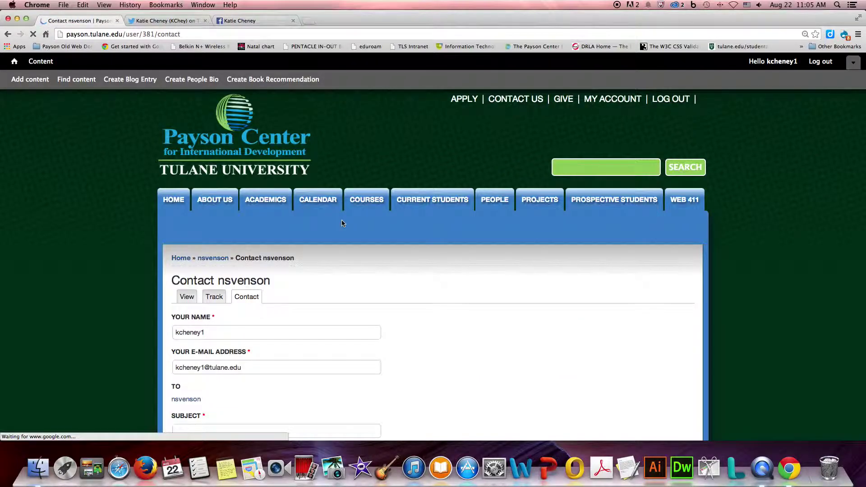
scroll(486, 300, "down", 3)
scroll(487, 301, "down", 1)
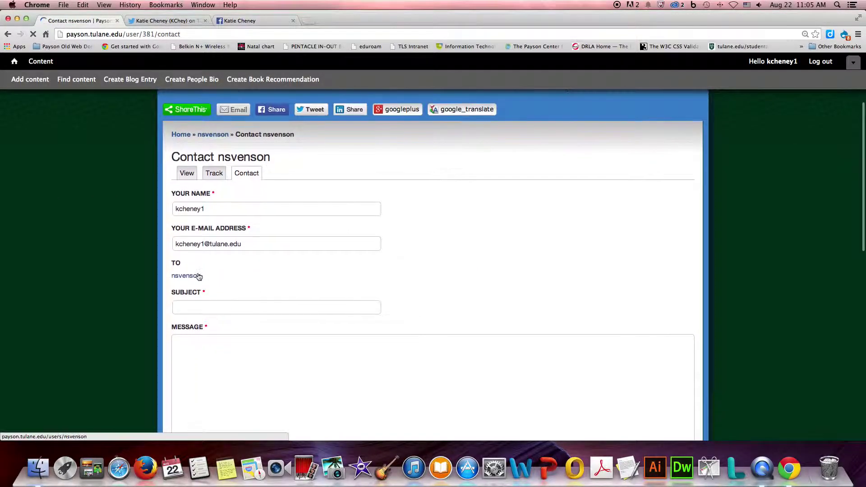
left_click(218, 212)
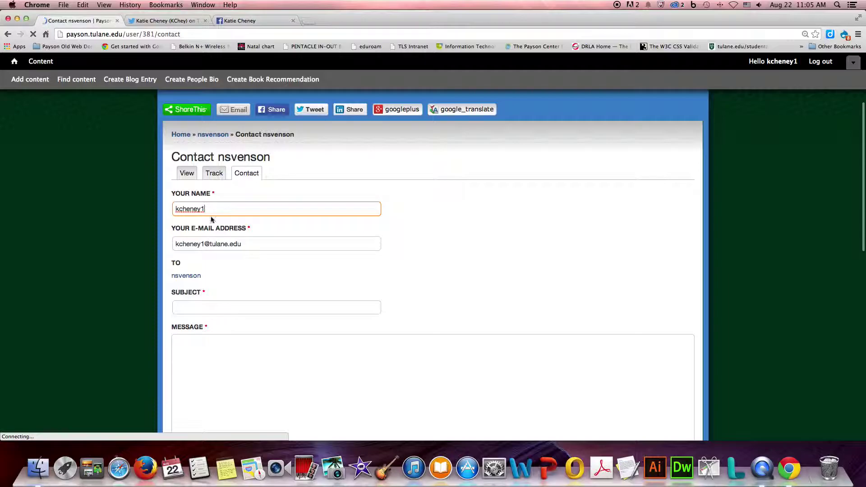
left_click(208, 309)
left_click(203, 280)
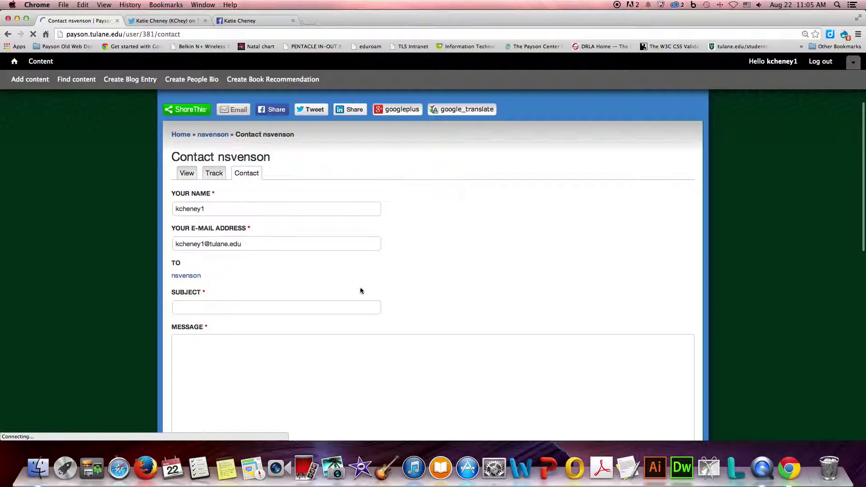
scroll(350, 286, "down", 2)
left_click(183, 266)
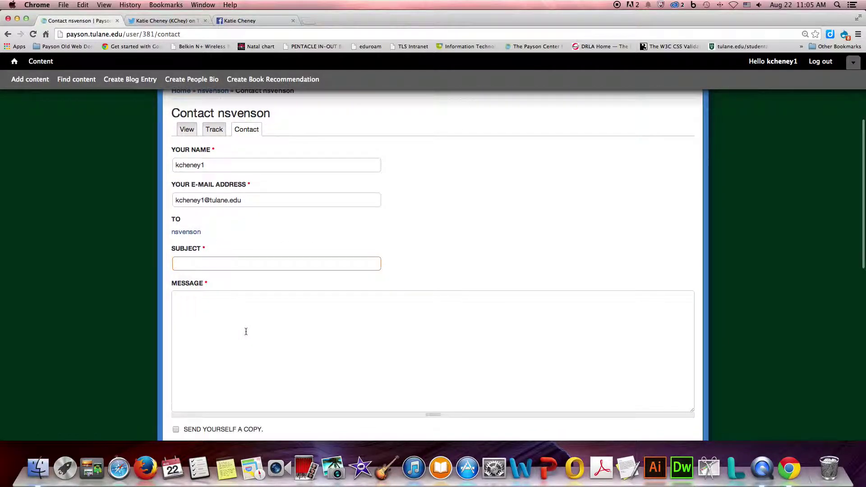
scroll(245, 329, "down", 5)
scroll(248, 332, "down", 2)
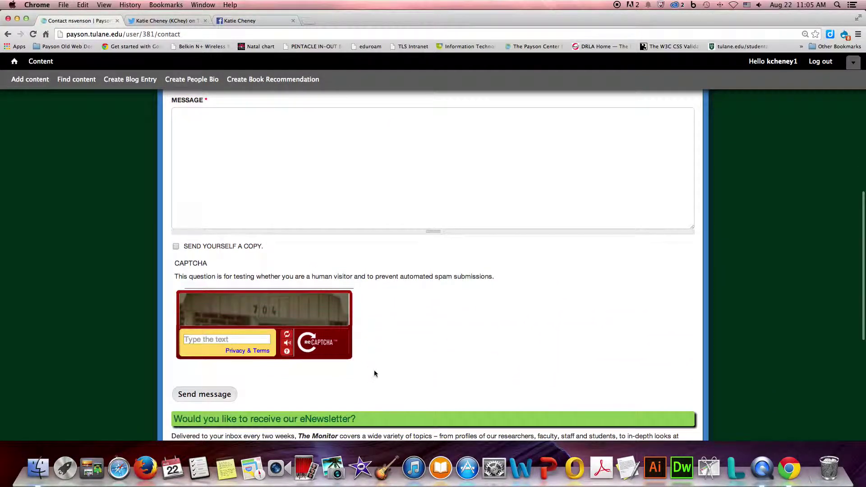
scroll(401, 335, "up", 3)
scroll(401, 337, "up", 10)
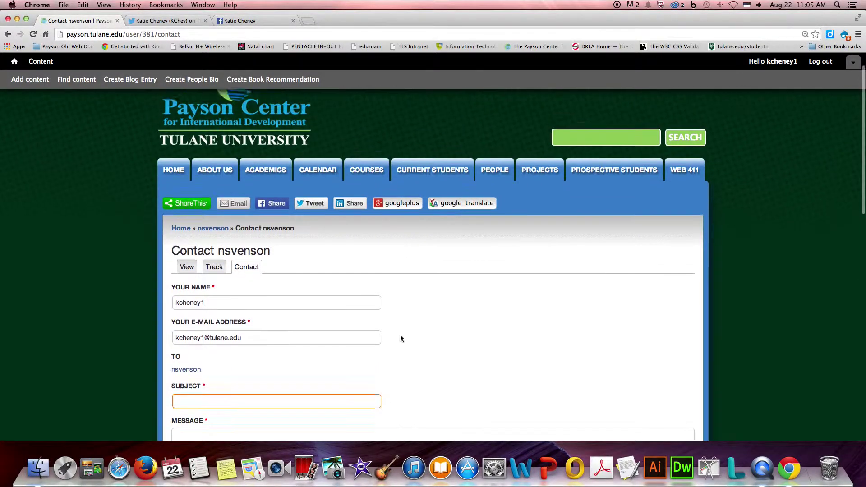
scroll(419, 330, "down", 2)
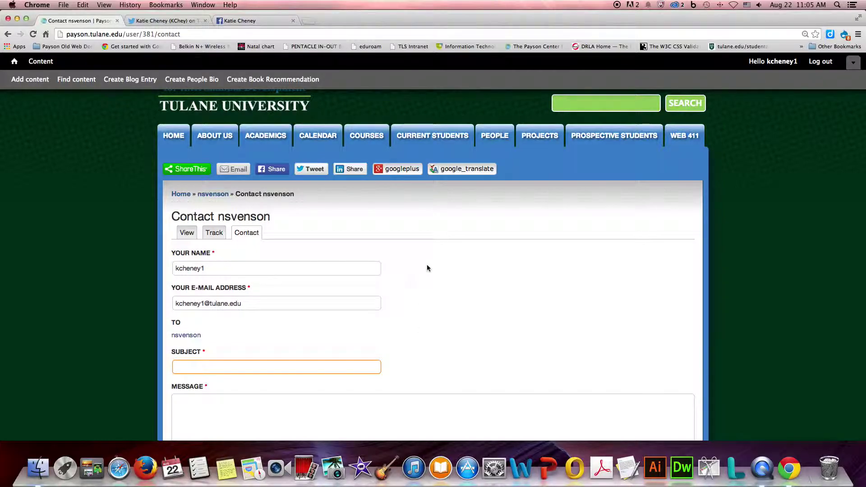
Search the site for the Instructional Technology Specialist's surname, and follow the contact link in the matching People Bio to the user account
scroll(427, 268, "up", 2)
left_click(590, 120)
type("joy")
key("Return")
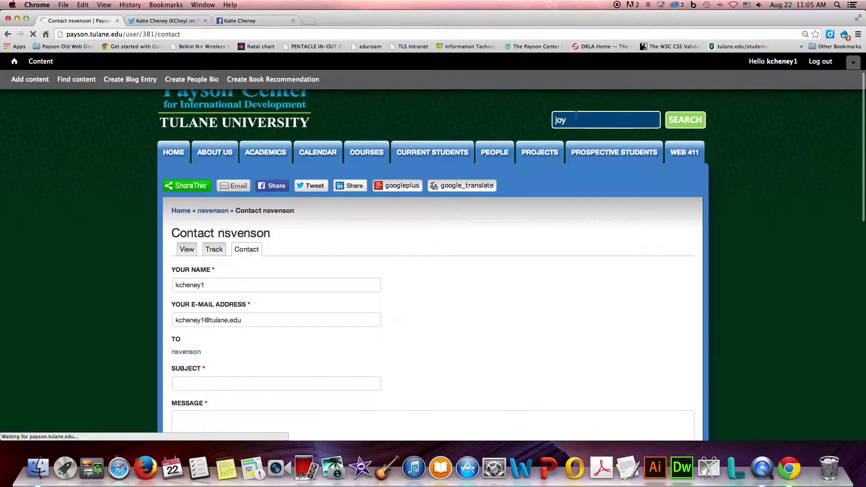
scroll(522, 340, "down", 2)
left_click(220, 333)
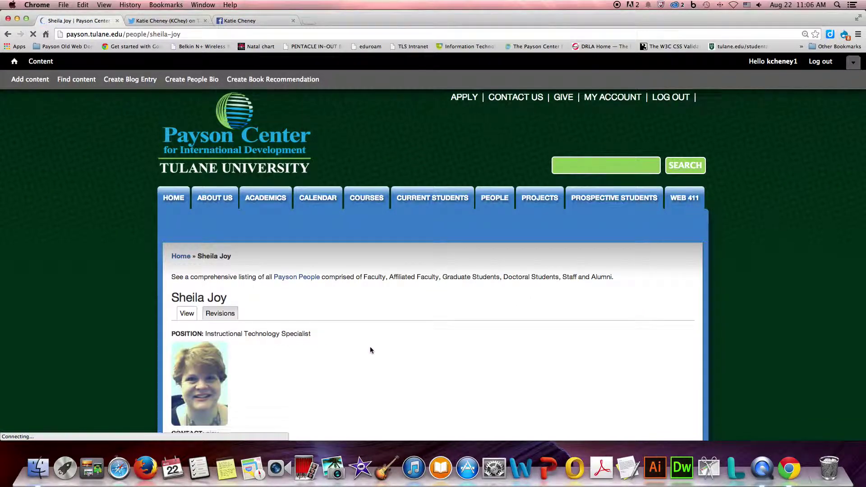
scroll(370, 350, "down", 3)
left_click(212, 317)
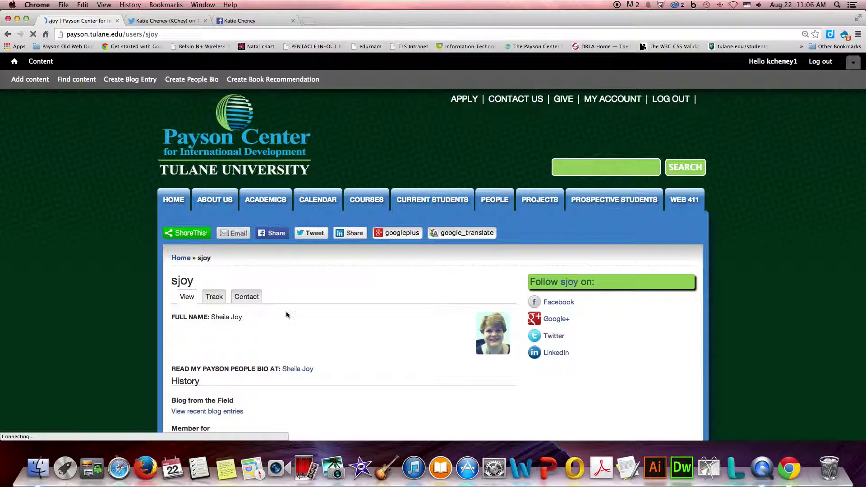
Examine the specialist's account profile and its People Bio link, then view the linked Twitter profile and return to the account
scroll(406, 317, "down", 2)
scroll(405, 321, "down", 3)
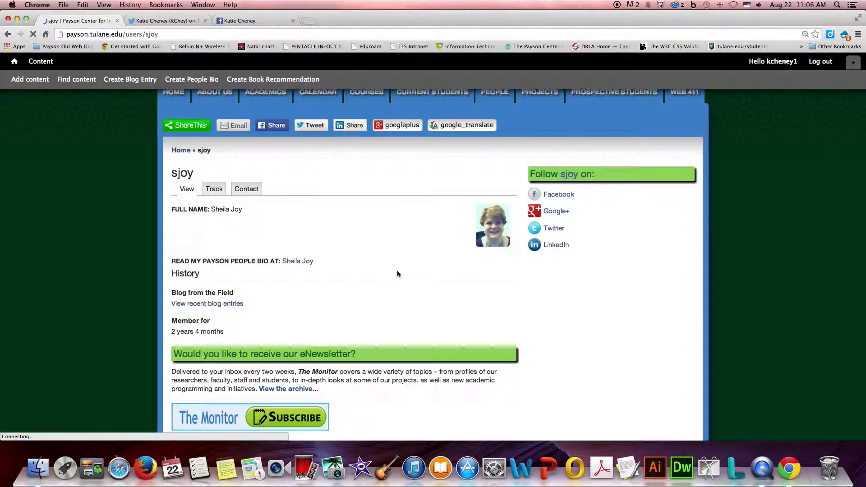
left_click(302, 264)
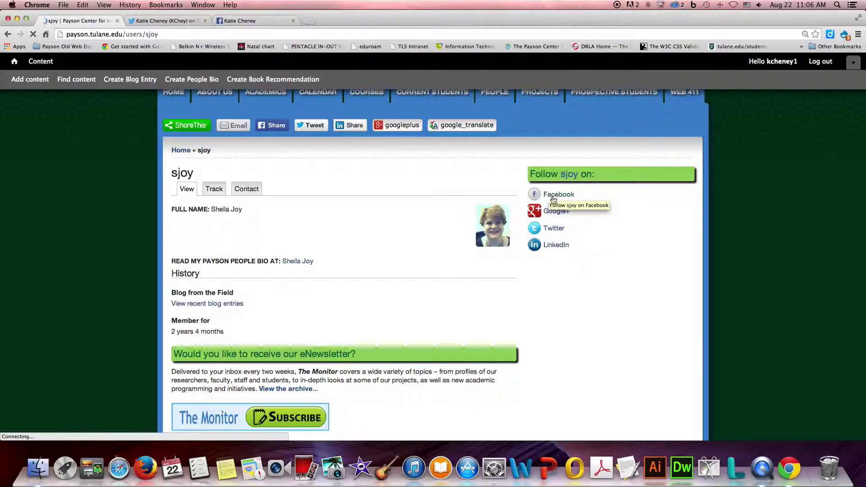
left_click(553, 229)
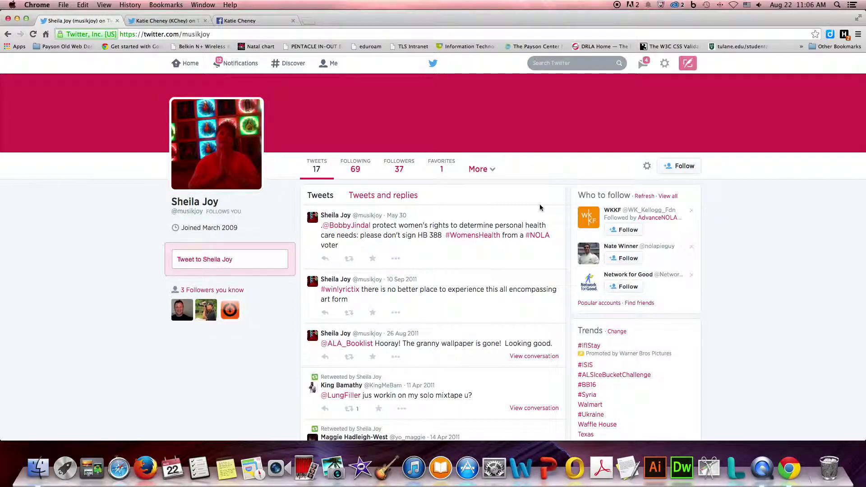
left_click(6, 35)
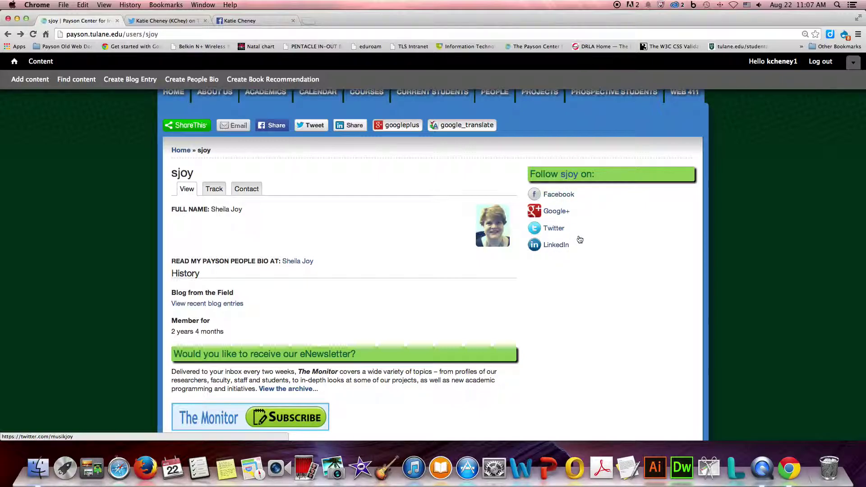
Go to the logged-in user's own account profile and open it for editing at the picture settings
scroll(581, 237, "up", 5)
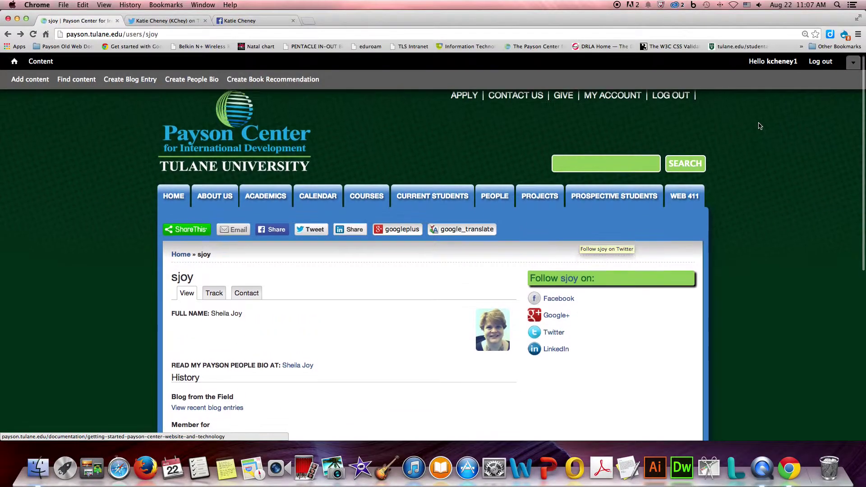
left_click(773, 62)
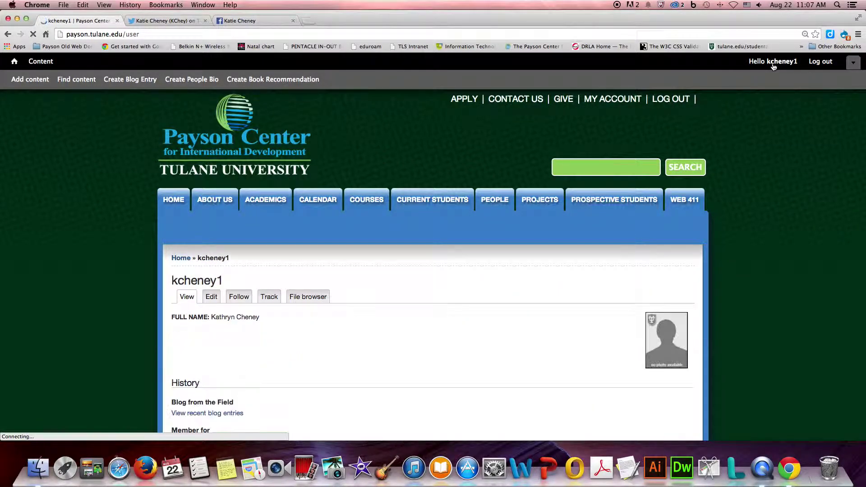
scroll(510, 331, "down", 1)
scroll(511, 328, "down", 2)
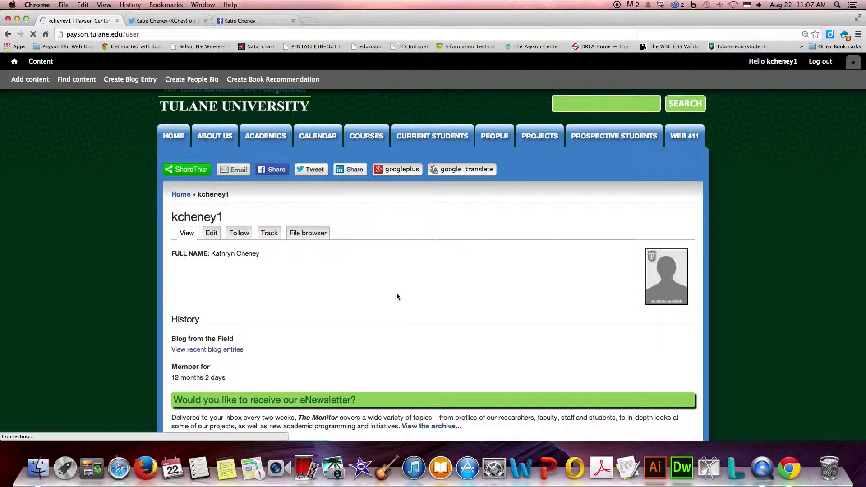
left_click(214, 234)
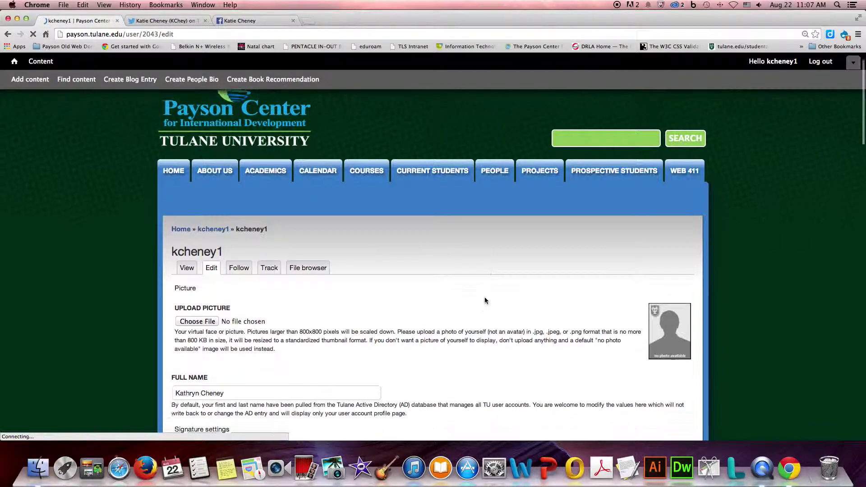
scroll(484, 300, "down", 5)
scroll(484, 298, "down", 1)
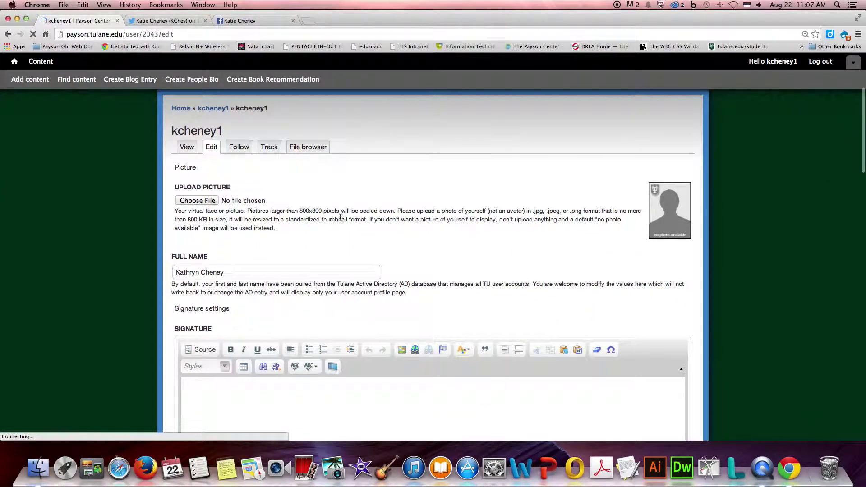
Choose katiecpic.jpg from the Pictures folder as the account picture to upload
left_click(183, 202)
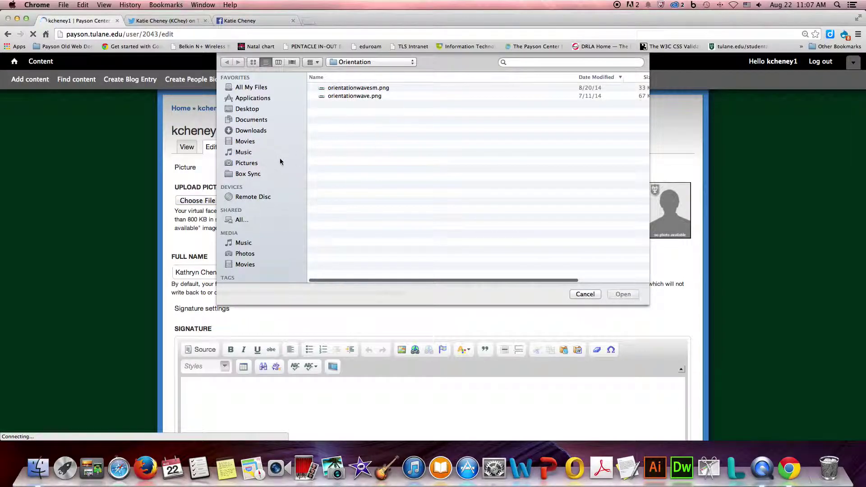
left_click(247, 163)
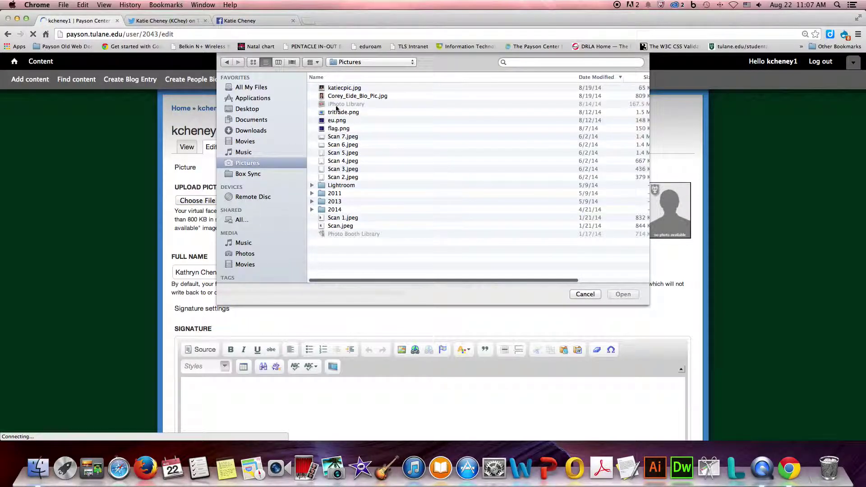
left_click(339, 89)
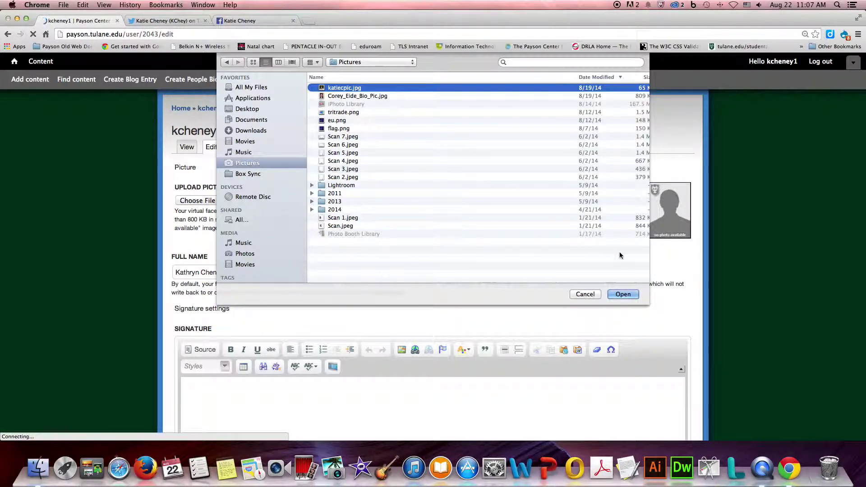
left_click(622, 298)
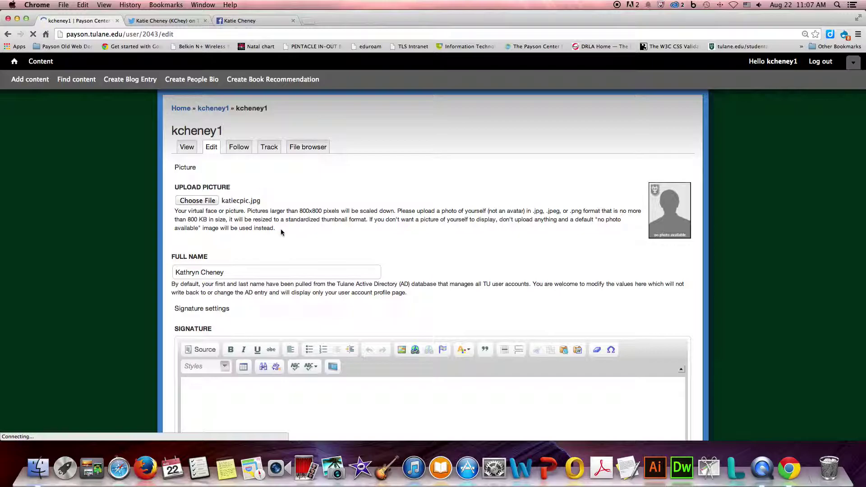
scroll(273, 212, "down", 1)
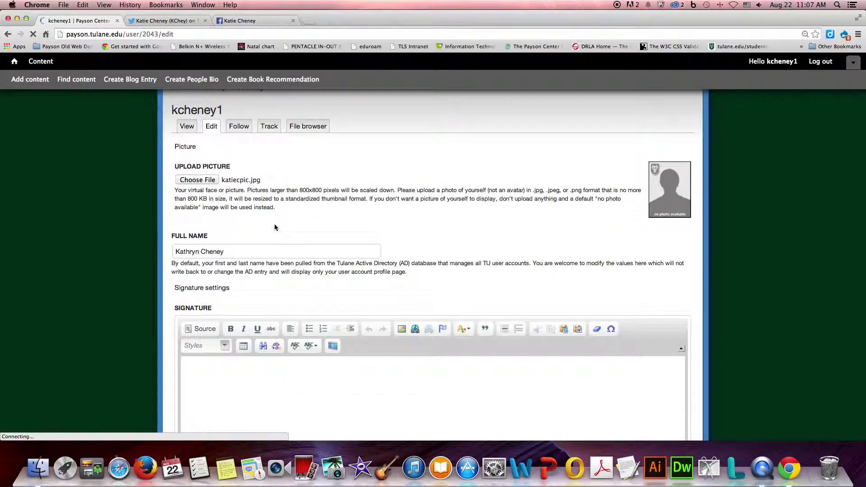
Try replacing the first name with its nickname in the account profile's full name
scroll(274, 225, "down", 1)
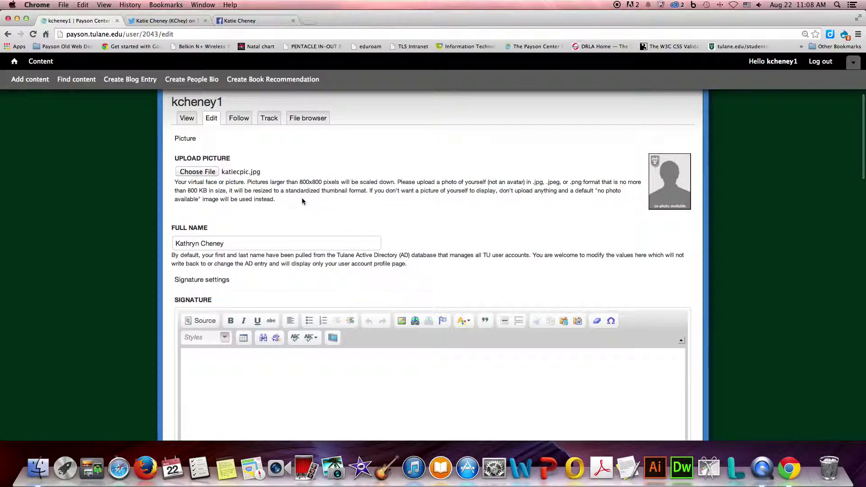
scroll(302, 201, "down", 1)
left_click(187, 221)
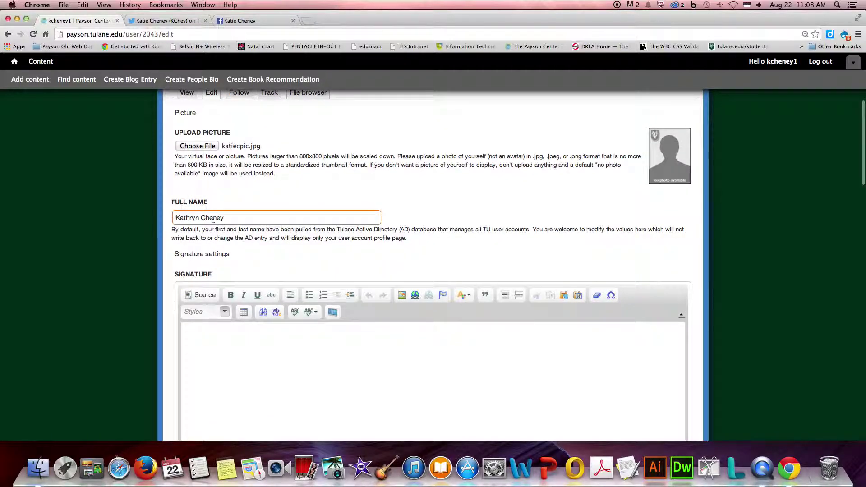
left_click(230, 218)
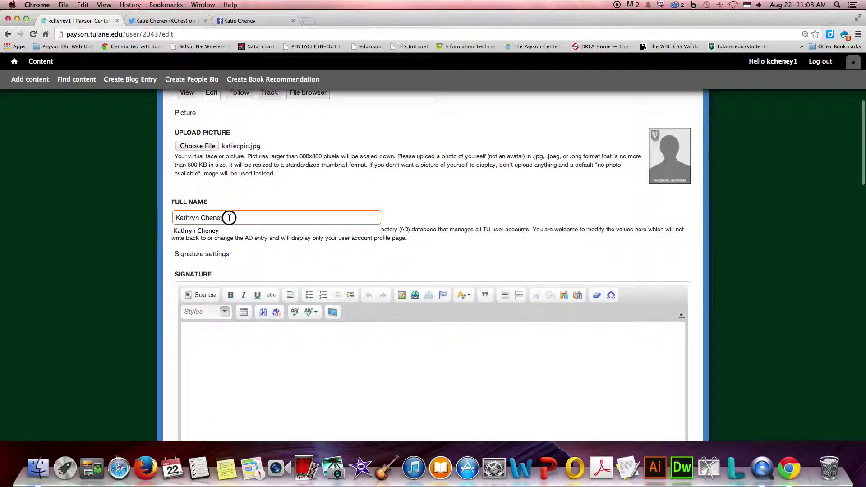
left_click_drag(230, 218, 170, 219)
left_click(175, 217)
left_click(200, 218)
key("BackSpace")
key("BackSpace")
key("BackSpace")
key("BackSpace")
type("ie")
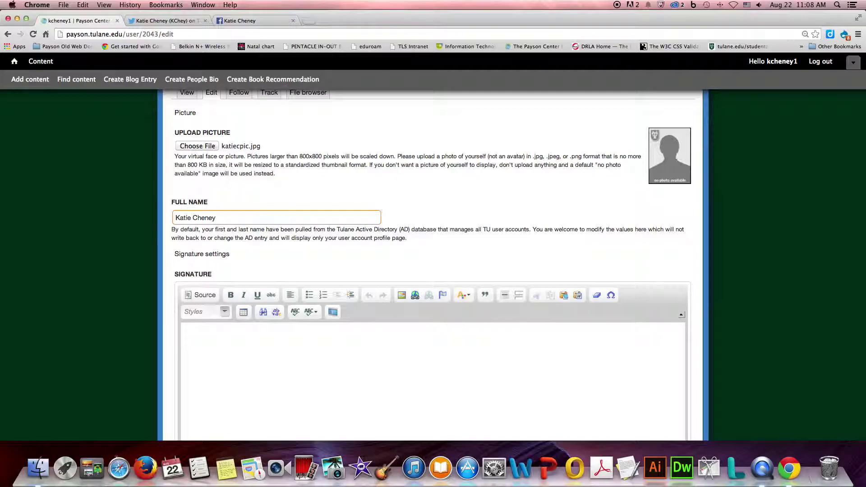
Undo the nickname edit in the account's full name
key("BackSpace")
key("BackSpace")
key("super+z")
key("super+z")
key("super+z")
left_click(226, 217)
Examine the signature editor and the site's Paysonite Forums entry under Web 411
scroll(222, 367, "down", 3)
left_click(200, 273)
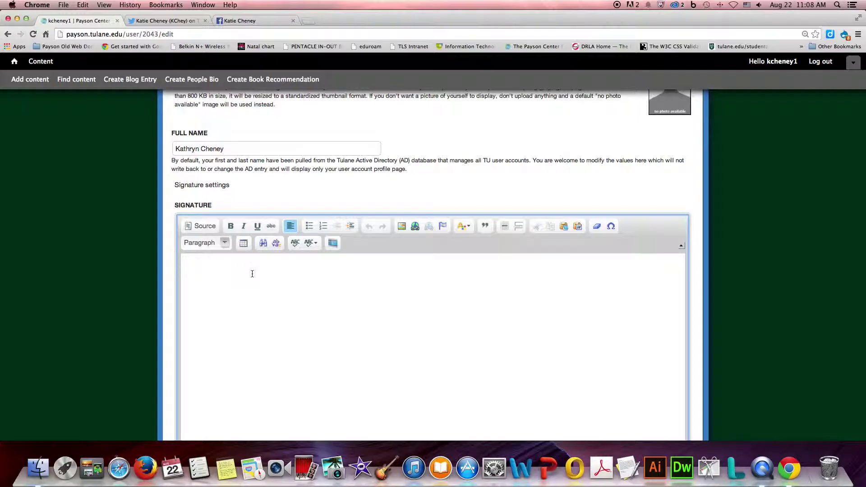
scroll(328, 273, "up", 10)
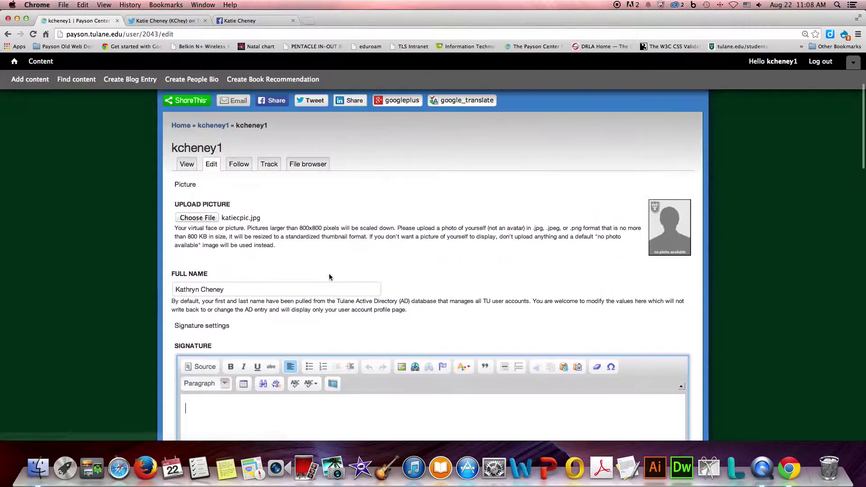
mouse_move(695, 203)
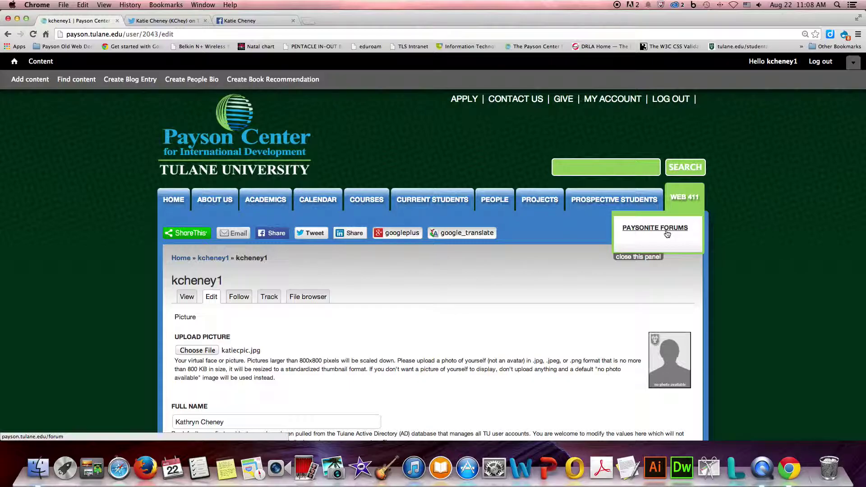
scroll(795, 303, "down", 6)
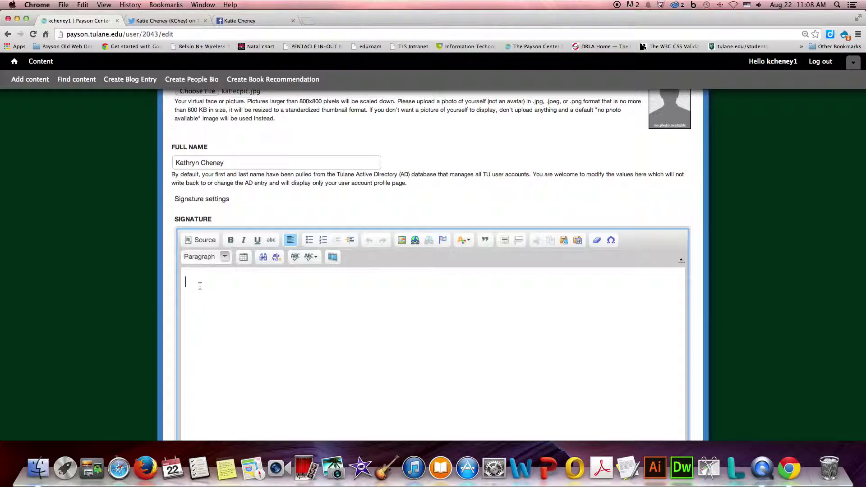
scroll(200, 286, "down", 3)
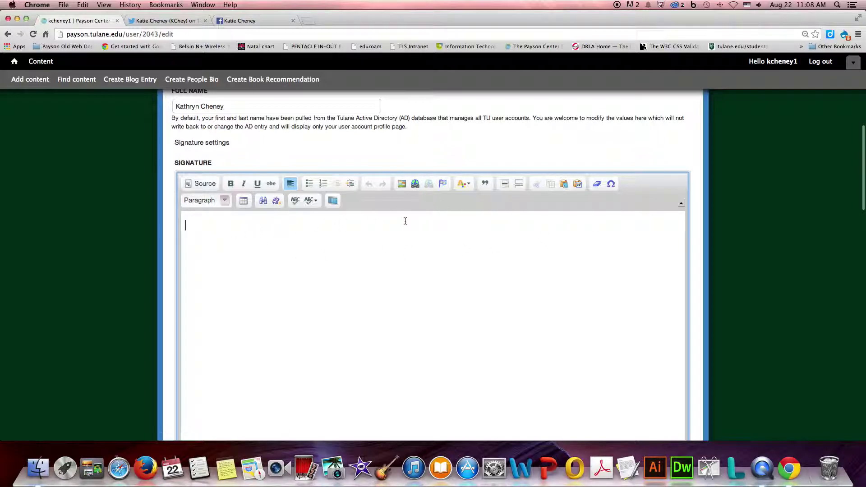
Link the account to its owner's People Bio by choosing the owner's name without a middle initial for Read My Payson People Bio At
scroll(405, 221, "down", 10)
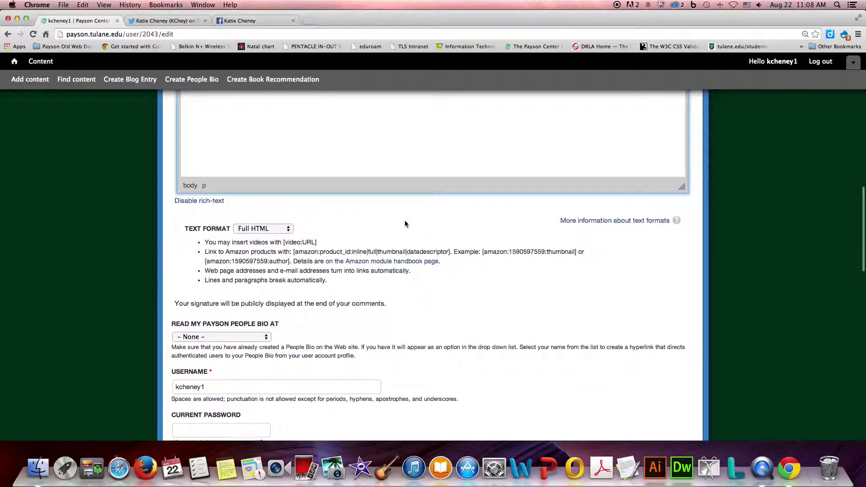
scroll(405, 223, "down", 6)
scroll(298, 197, "up", 1)
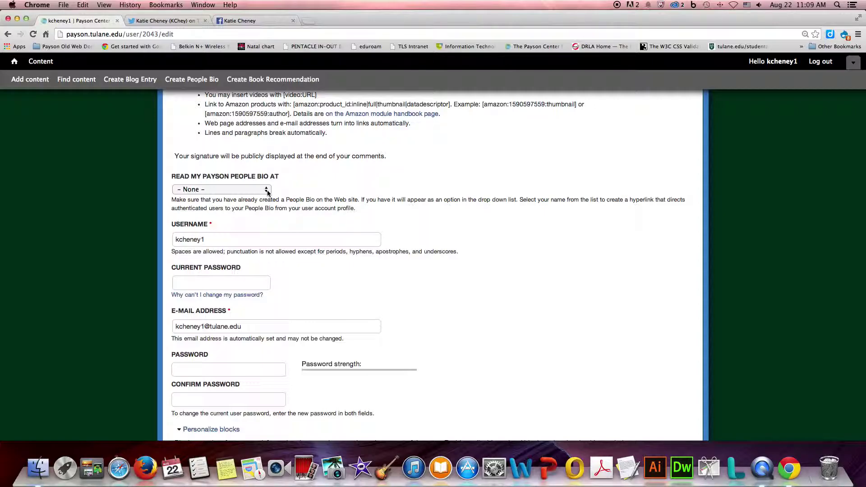
left_click(267, 190)
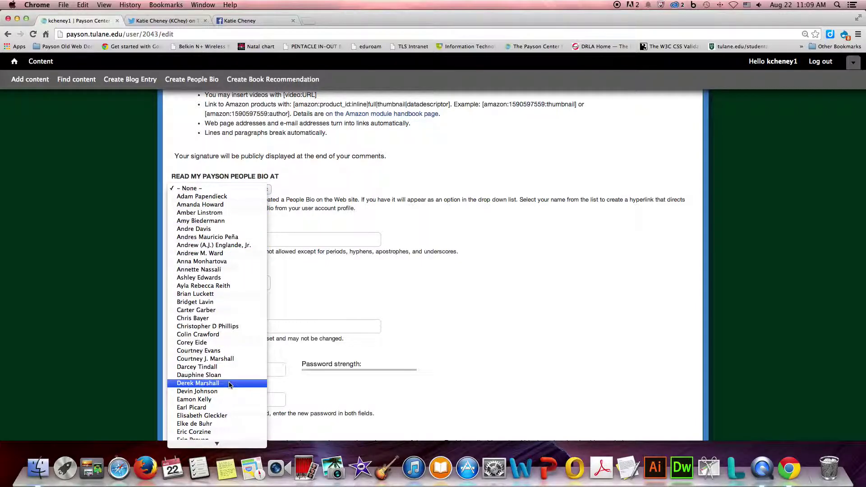
scroll(228, 383, "down", 5)
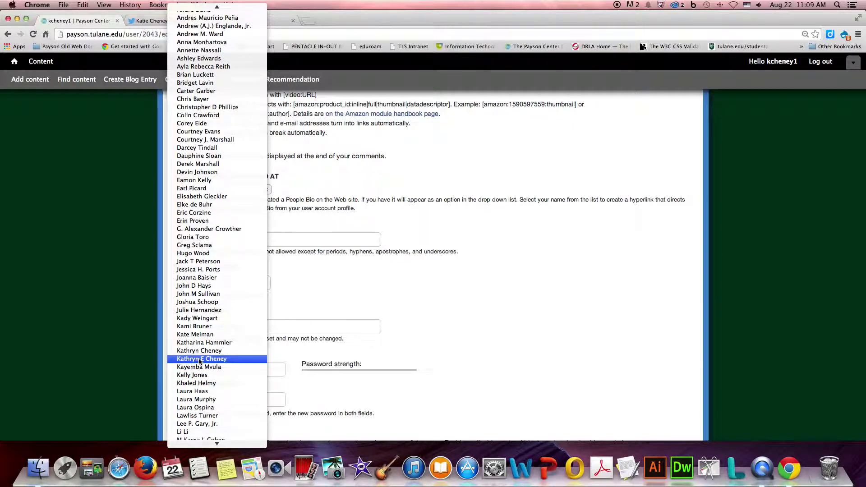
left_click(200, 353)
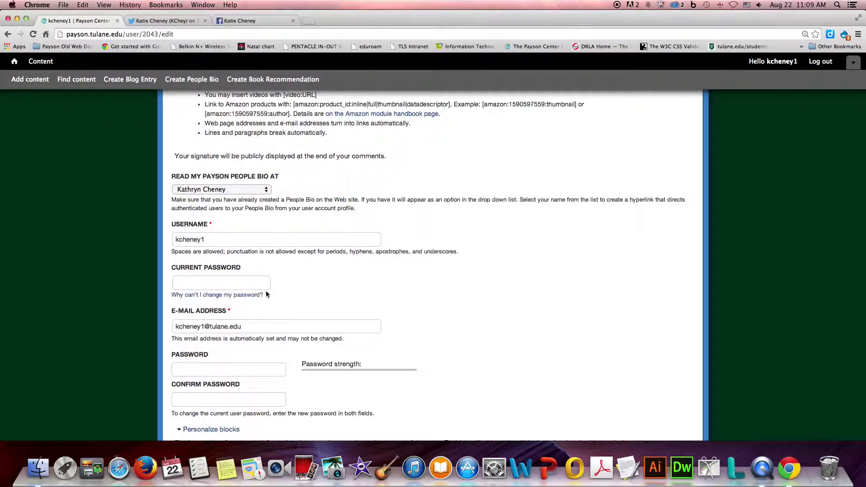
Recheck the available People Bio names against the signature section and username, keeping the account owner's bio selected
left_click(206, 239)
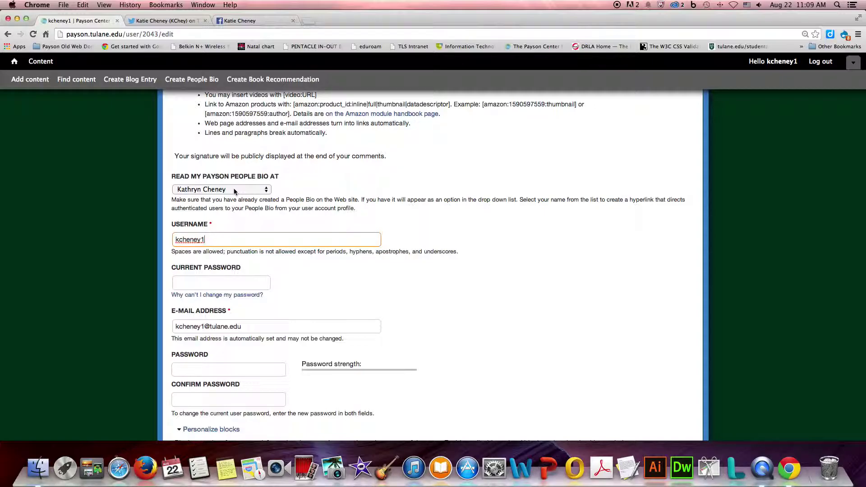
scroll(234, 188, "up", 5)
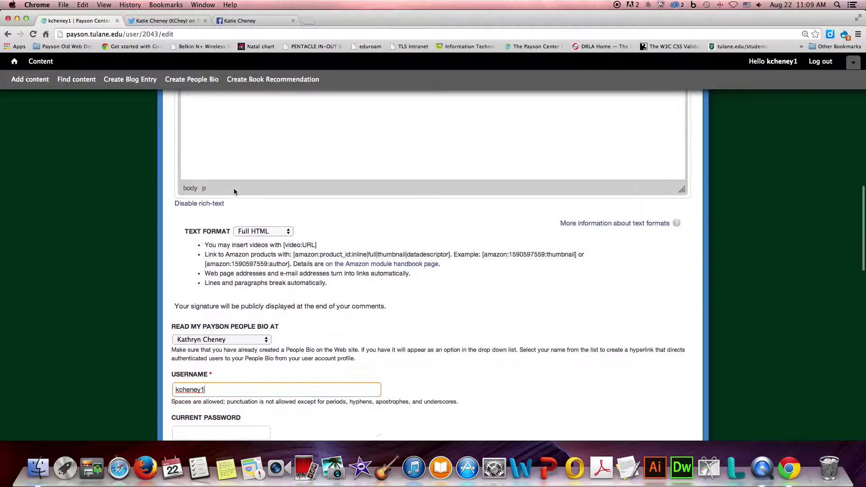
scroll(234, 188, "down", 3)
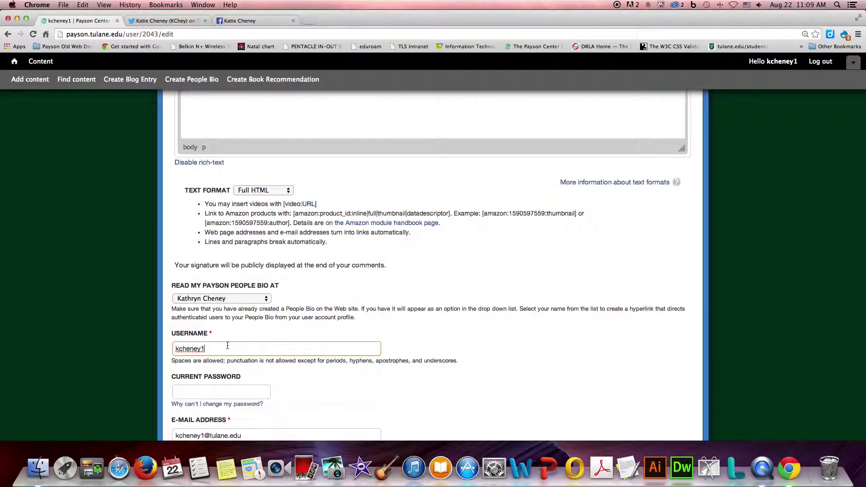
left_click(267, 299)
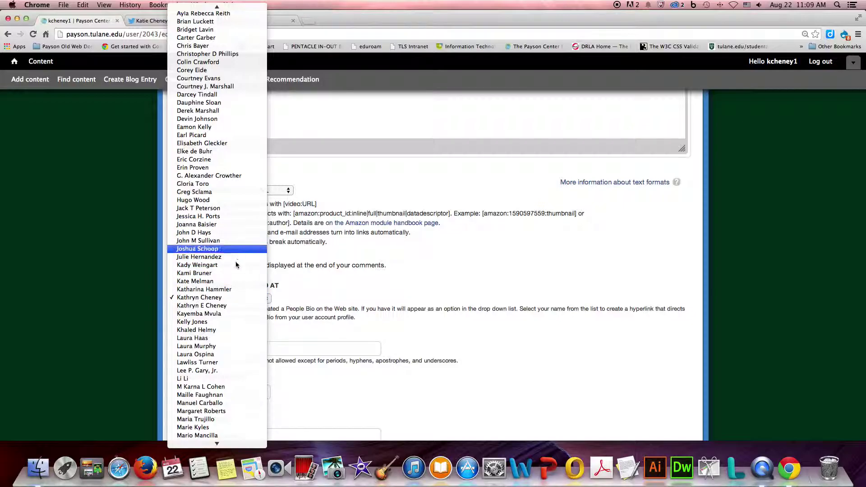
left_click(210, 299)
Review the username, password and e-mail fields, then the block, time zone, notification and contact settings of the account
scroll(293, 325, "down", 5)
left_click(220, 233)
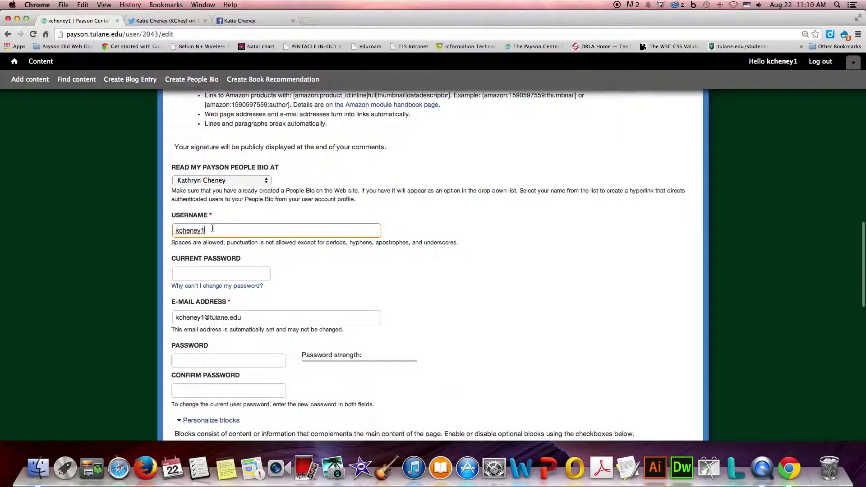
left_click(178, 231)
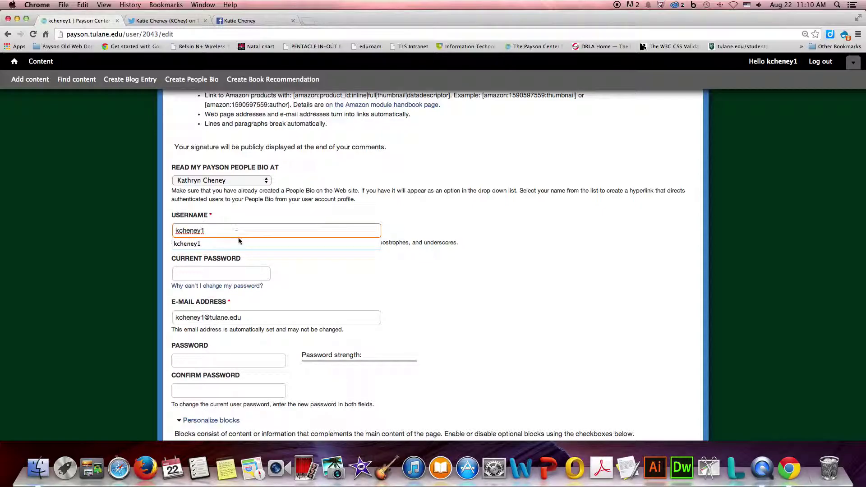
left_click(305, 276)
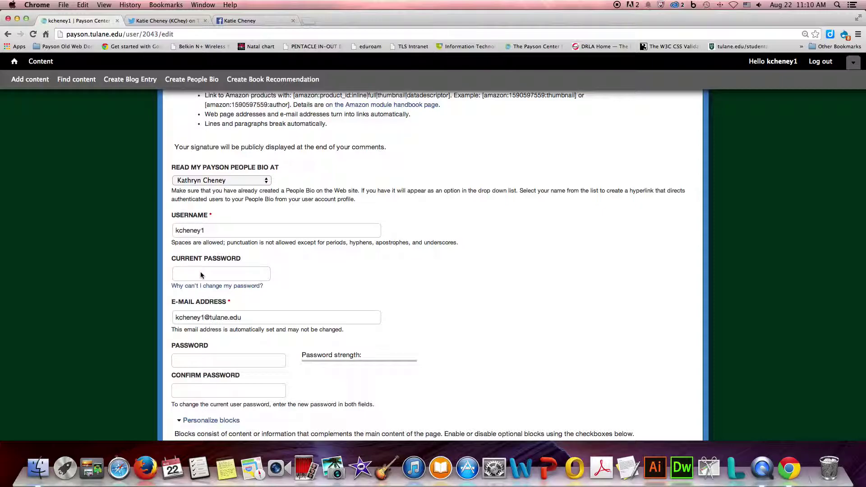
scroll(454, 319, "down", 1)
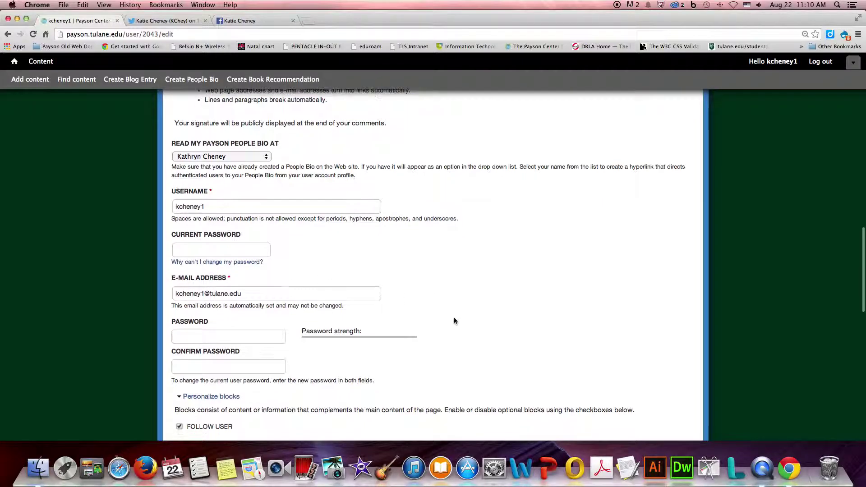
scroll(455, 319, "down", 1)
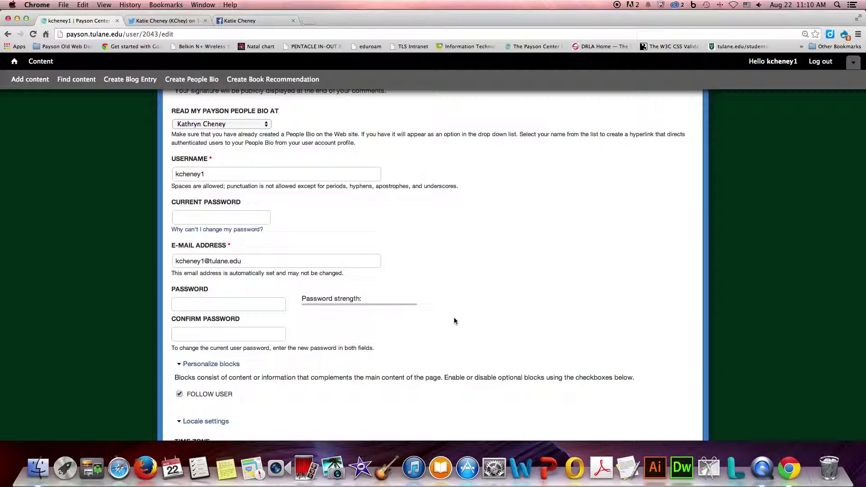
scroll(454, 318, "down", 3)
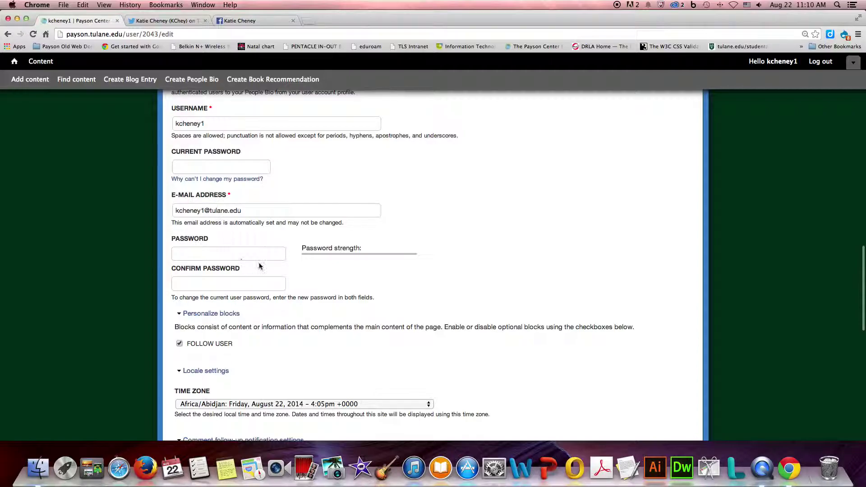
scroll(260, 267, "down", 6)
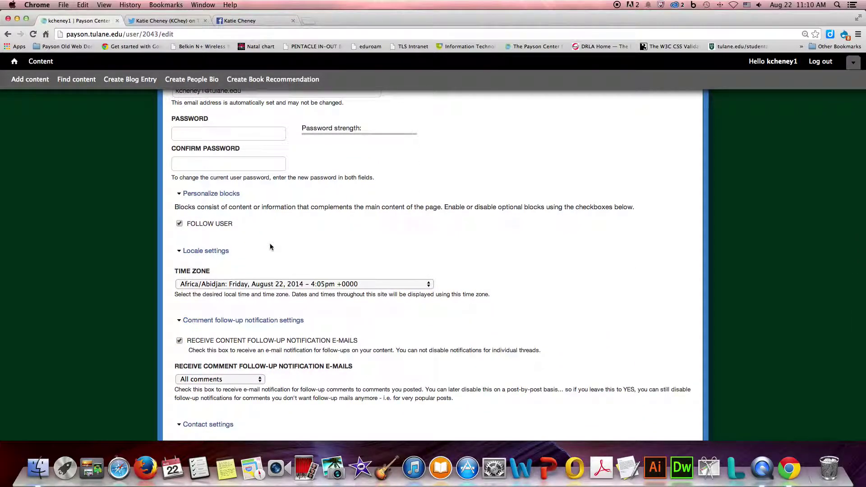
scroll(271, 246, "down", 4)
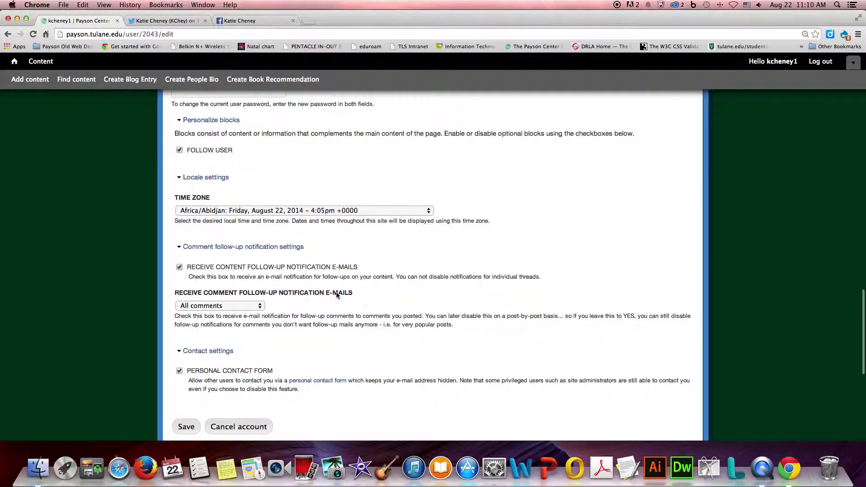
Set the account's time zone to America/Chicago in the locale settings
scroll(330, 295, "up", 2)
scroll(331, 295, "up", 1)
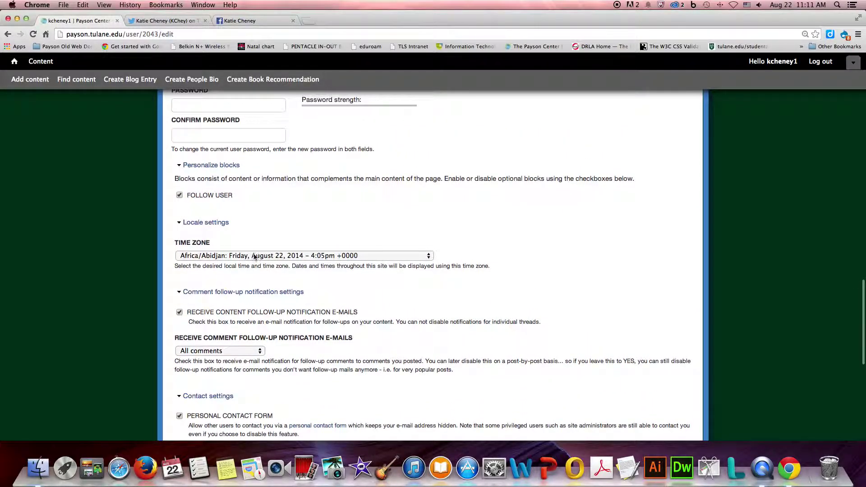
left_click(428, 256)
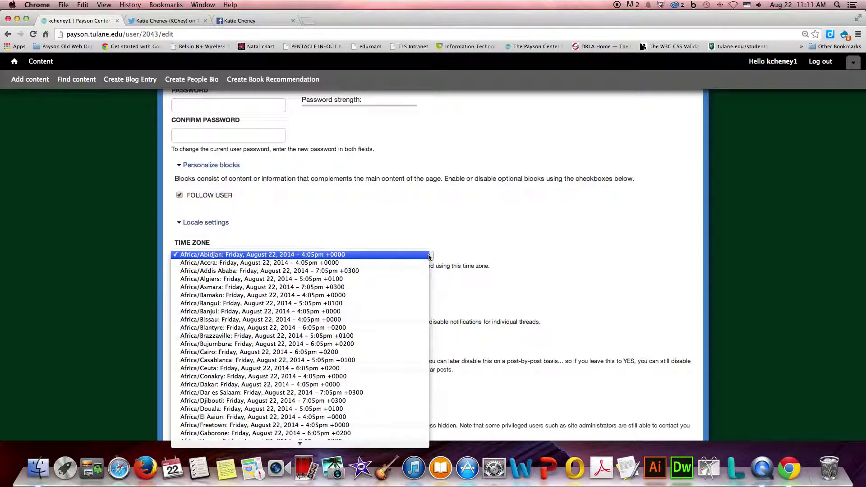
key("e")
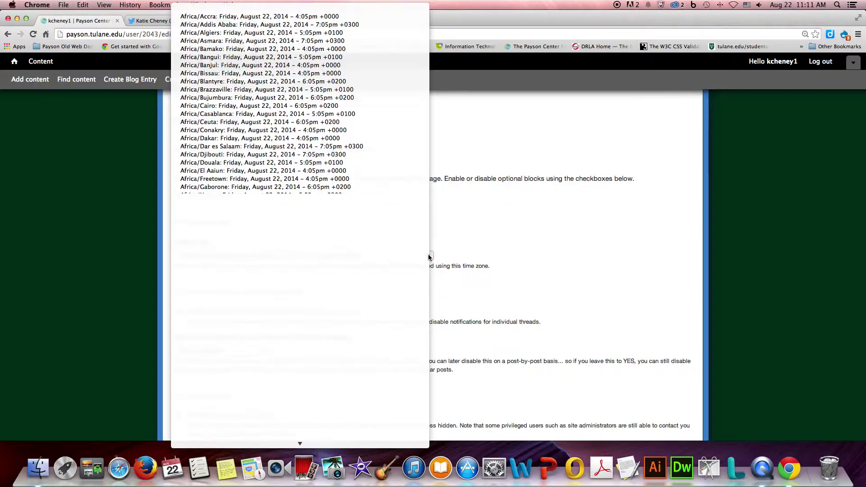
scroll(314, 291, "down", 7)
scroll(315, 291, "up", 5)
key("a")
key("n")
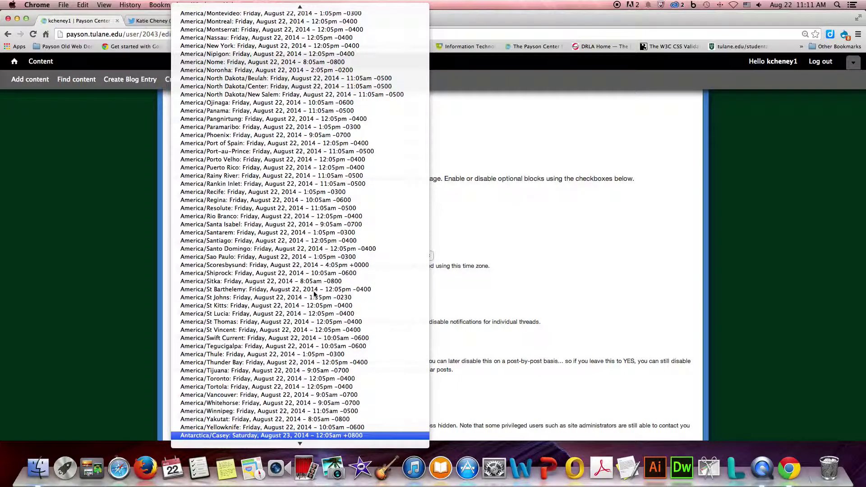
key("a")
key("m")
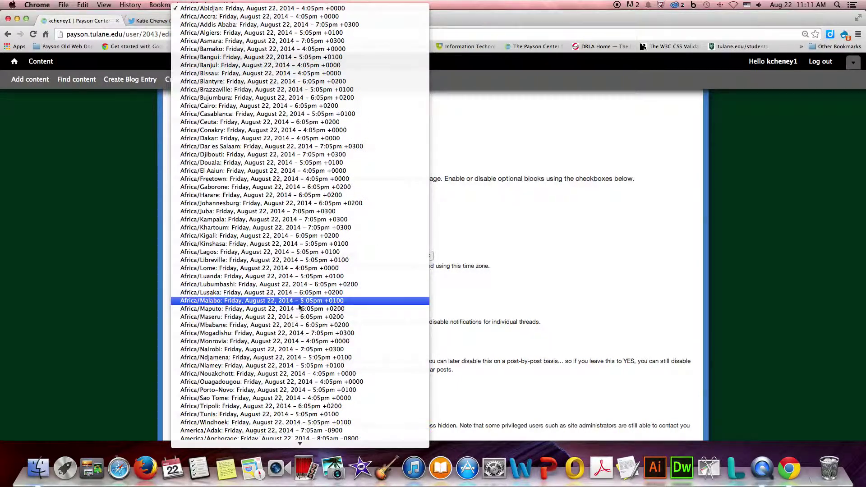
scroll(249, 396, "down", 10)
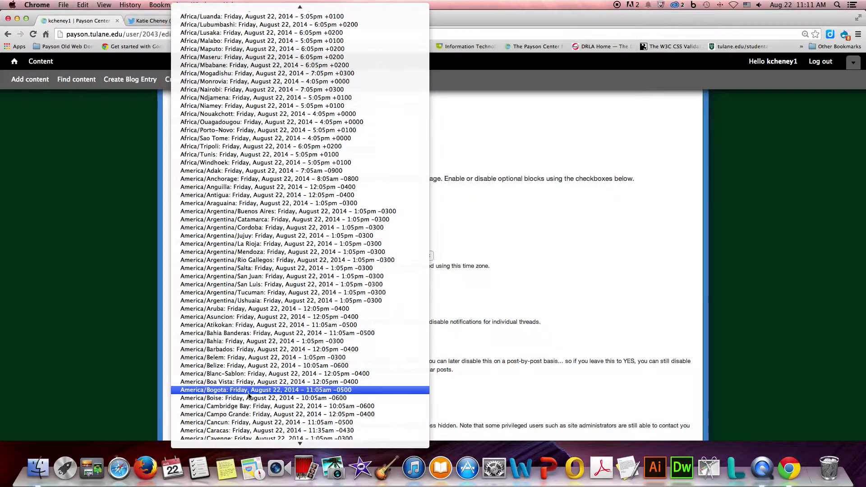
scroll(249, 396, "down", 3)
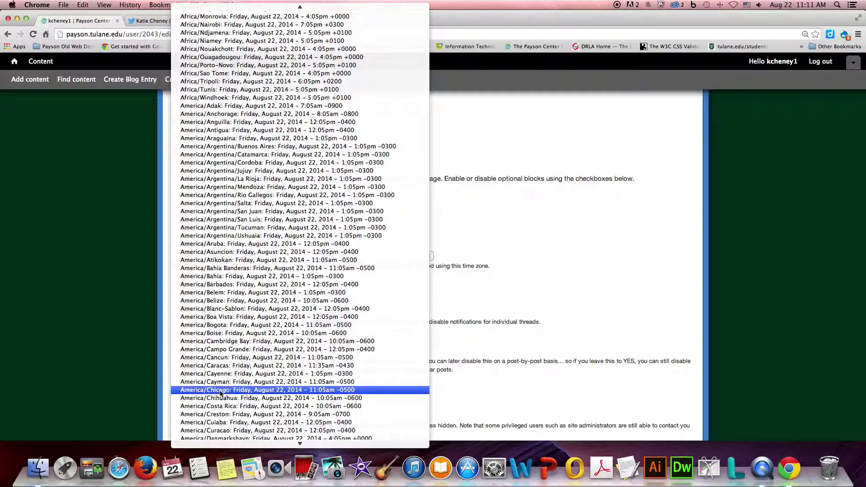
left_click(214, 390)
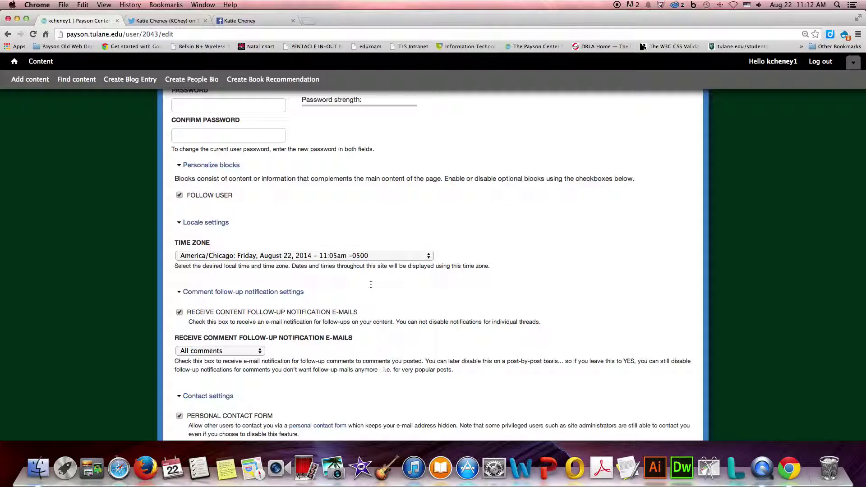
Toggle the personal contact form option in the contact settings and save the account changes
scroll(397, 275, "down", 5)
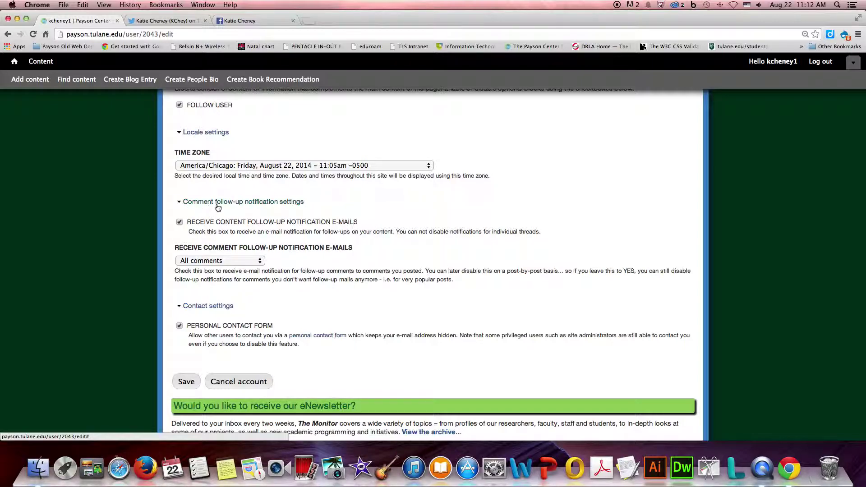
scroll(390, 238, "down", 2)
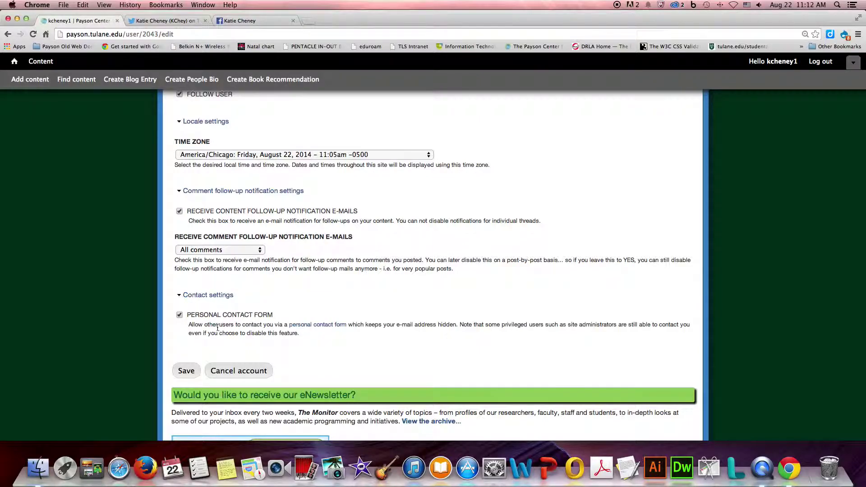
scroll(315, 346, "down", 2)
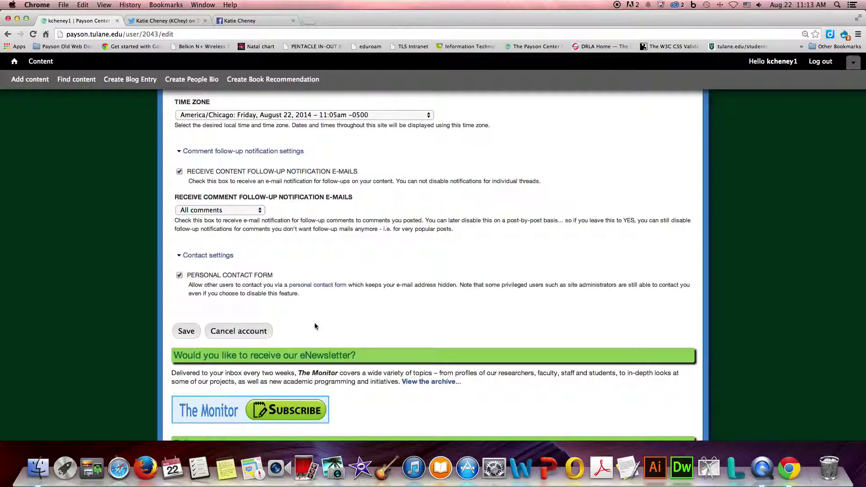
left_click(179, 275)
left_click(180, 276)
left_click(179, 276)
left_click(187, 332)
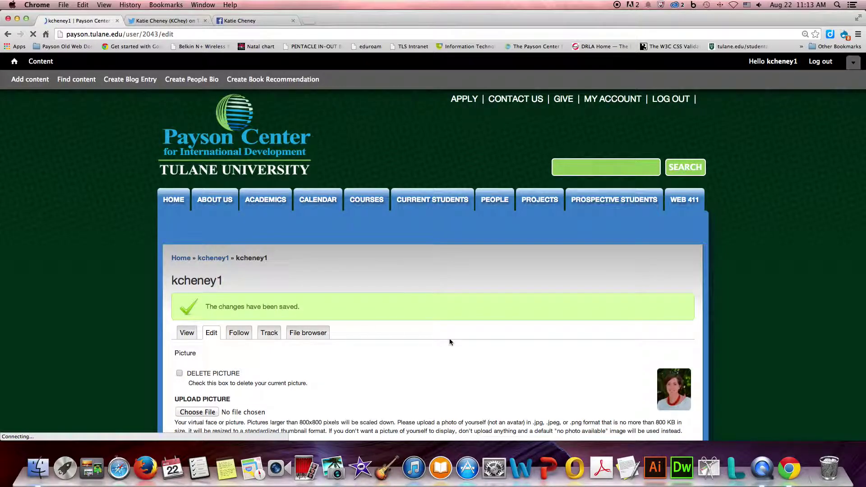
Open the public view of the saved account and review its name, picture, People Bio link and history
scroll(612, 387, "down", 3)
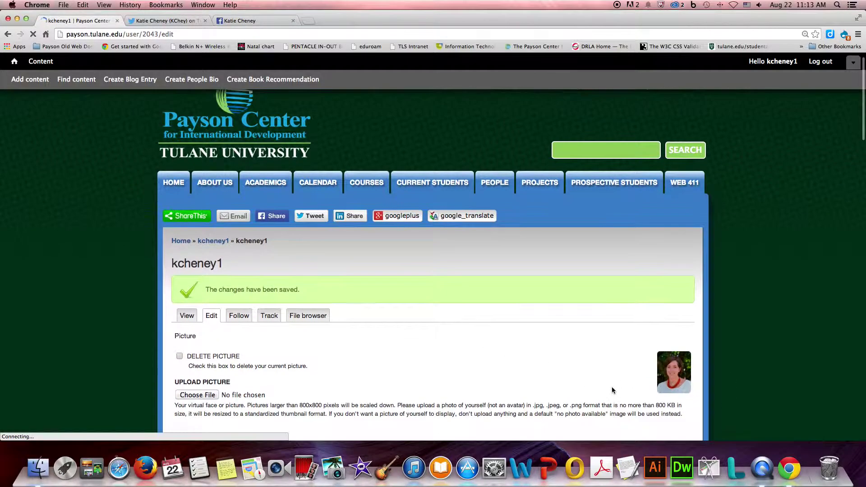
scroll(612, 389, "down", 4)
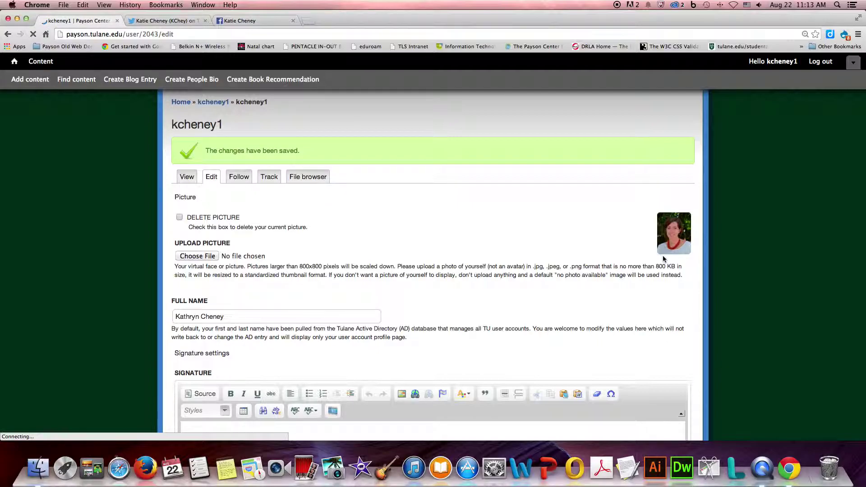
scroll(505, 248, "down", 10)
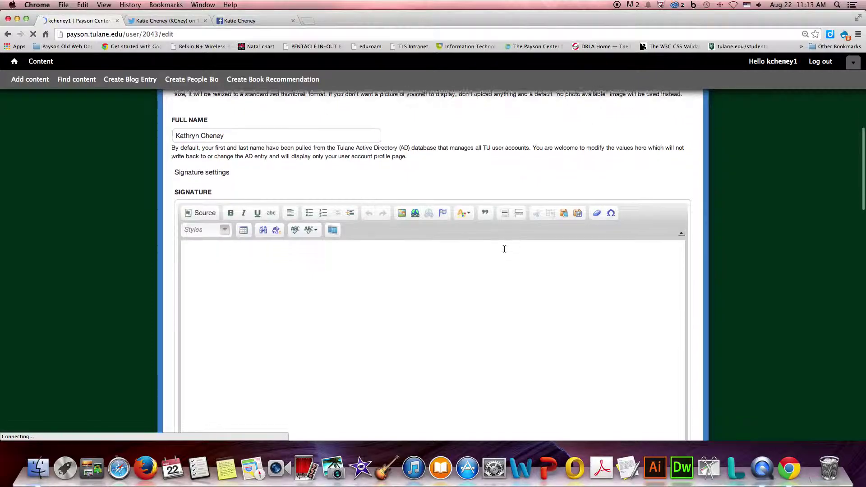
scroll(505, 249, "up", 12)
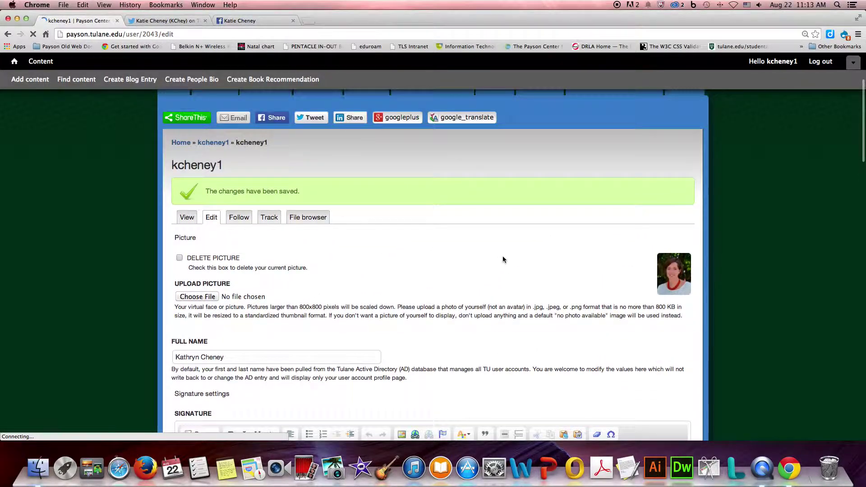
left_click(187, 225)
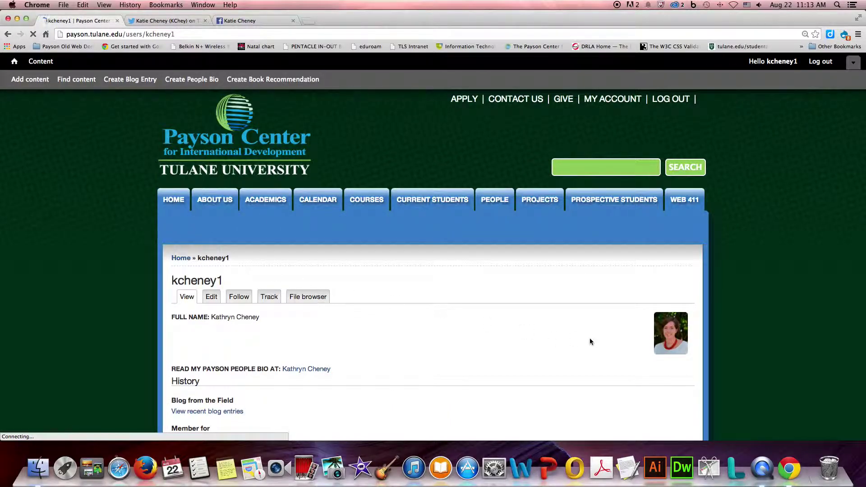
scroll(589, 338, "down", 1)
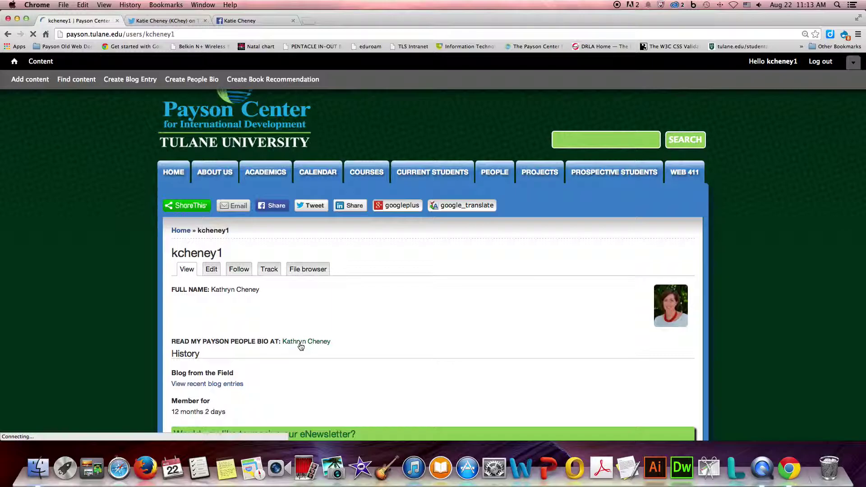
scroll(443, 349, "down", 3)
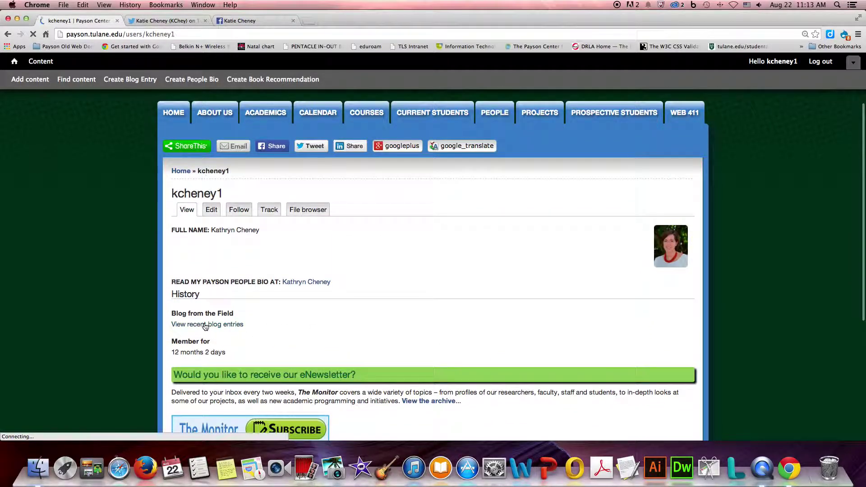
scroll(269, 340, "down", 2)
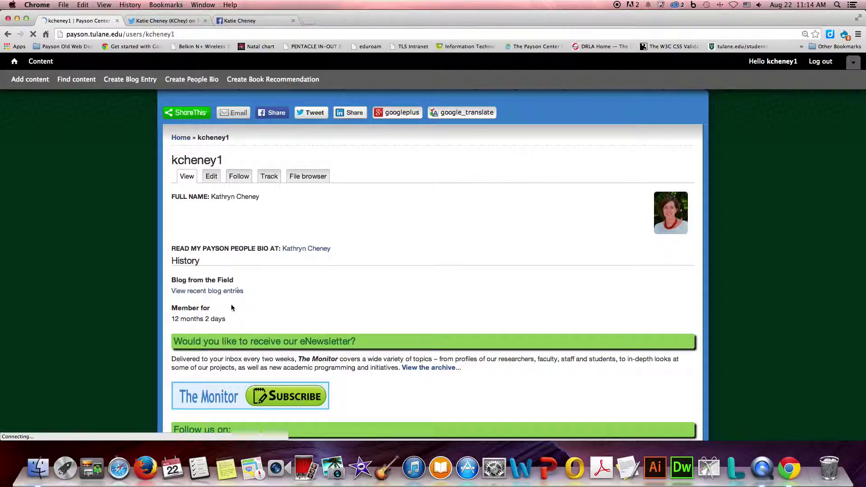
scroll(331, 302, "up", 2)
scroll(332, 301, "up", 1)
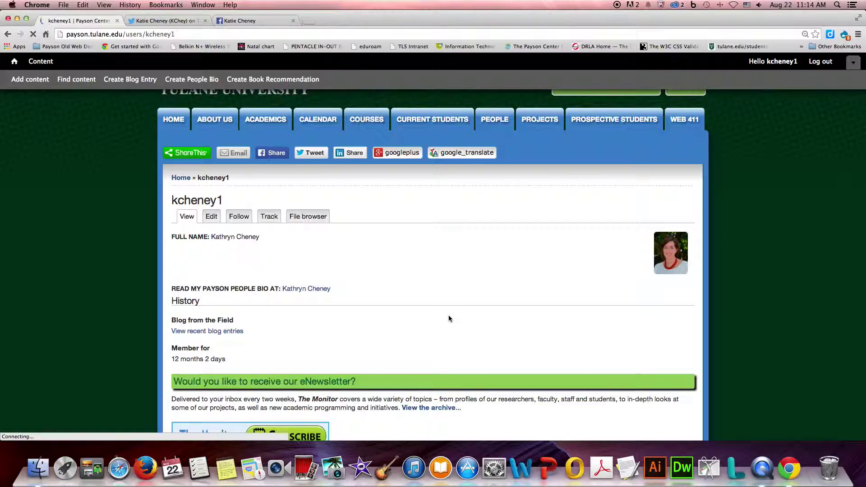
Open the Blogs from the Field page and look through the posts and their authors
mouse_move(213, 118)
left_click(224, 148)
scroll(486, 316, "down", 5)
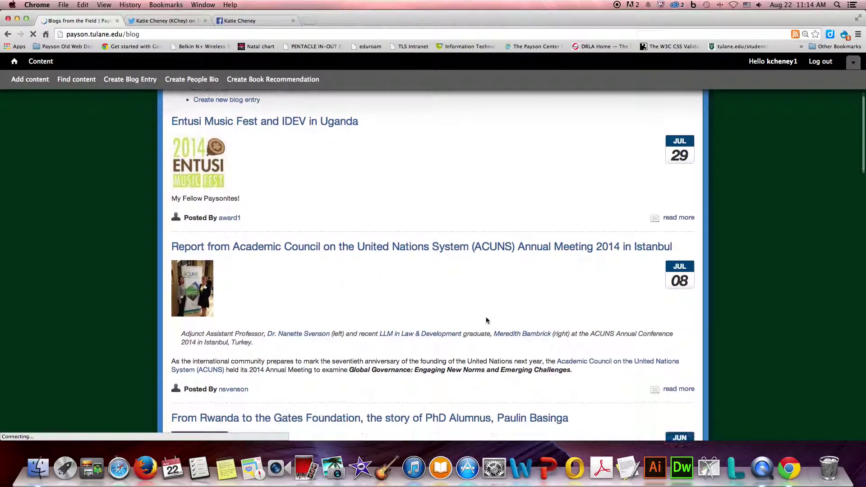
scroll(486, 319, "down", 1)
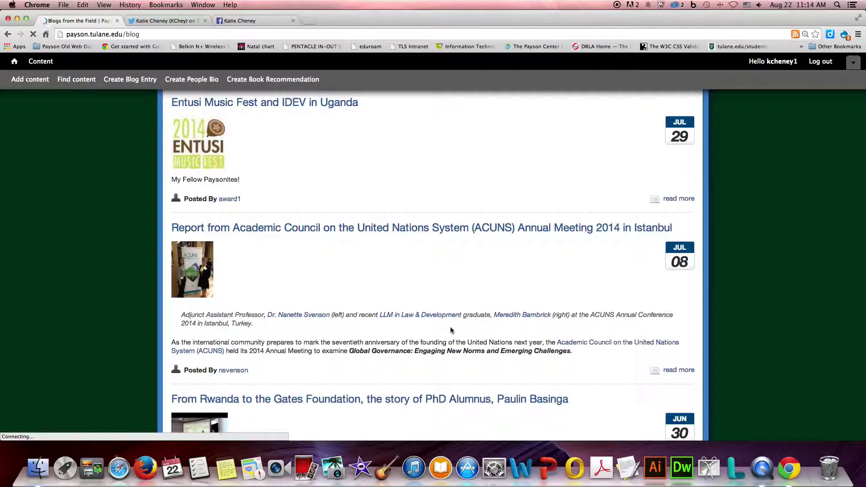
scroll(450, 327, "up", 5)
scroll(536, 296, "down", 2)
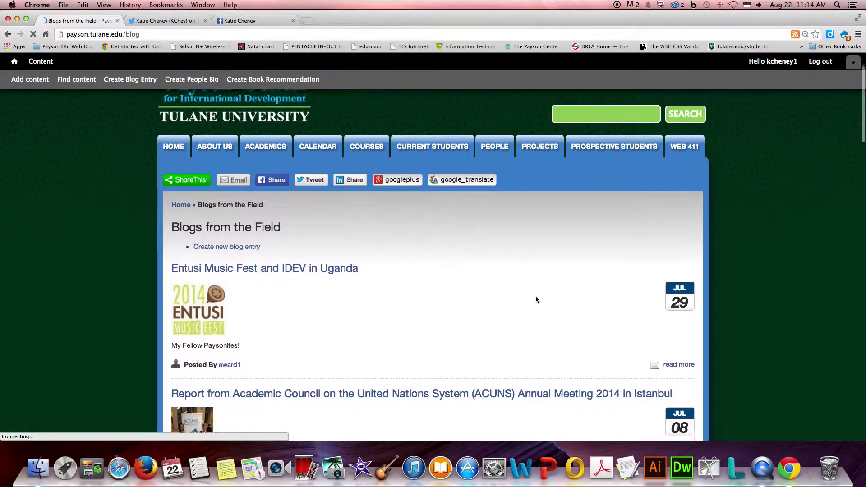
scroll(507, 306, "down", 4)
scroll(507, 309, "down", 3)
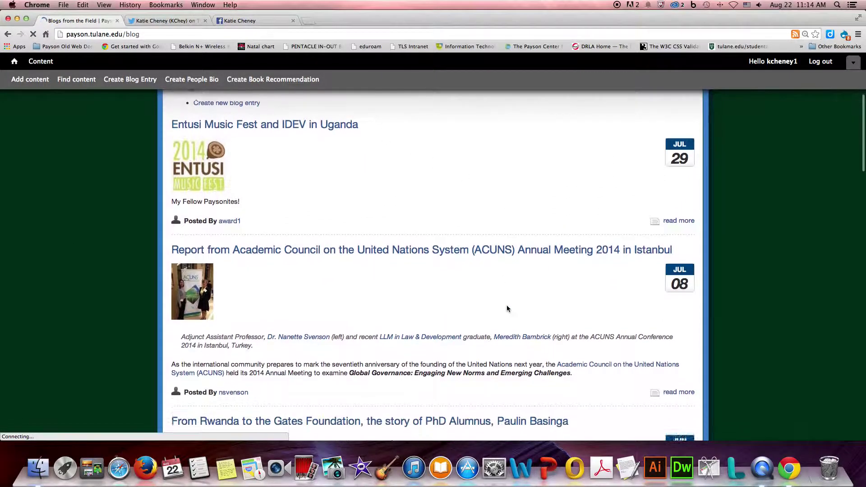
scroll(592, 336, "down", 12)
scroll(237, 163, "up", 10)
Open the profile of the Entusi Music Fest post's author, examine the contact form and return to the profile view
left_click(235, 164)
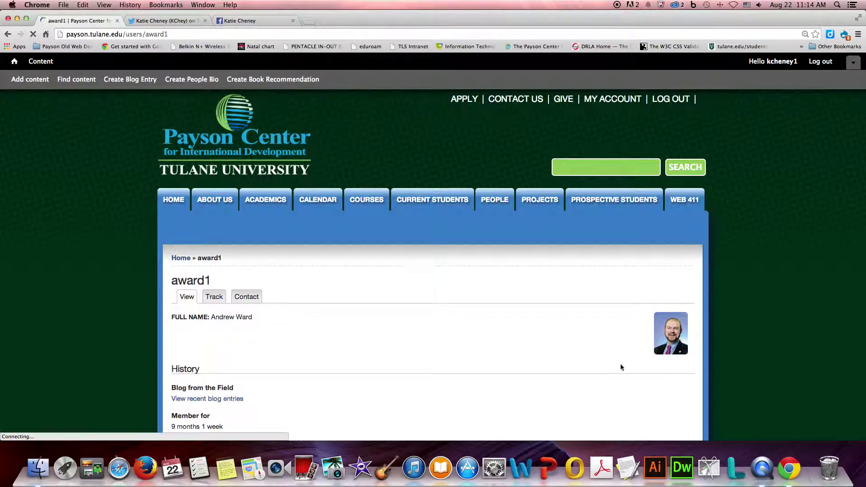
scroll(611, 360, "down", 3)
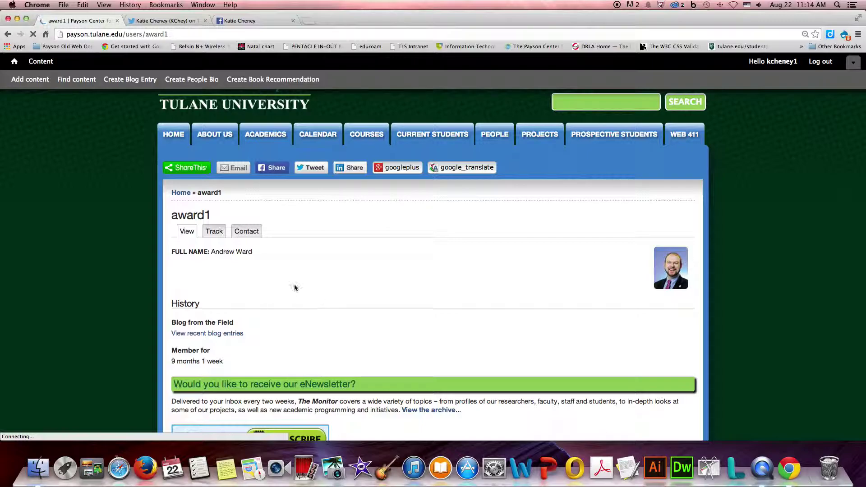
left_click(247, 231)
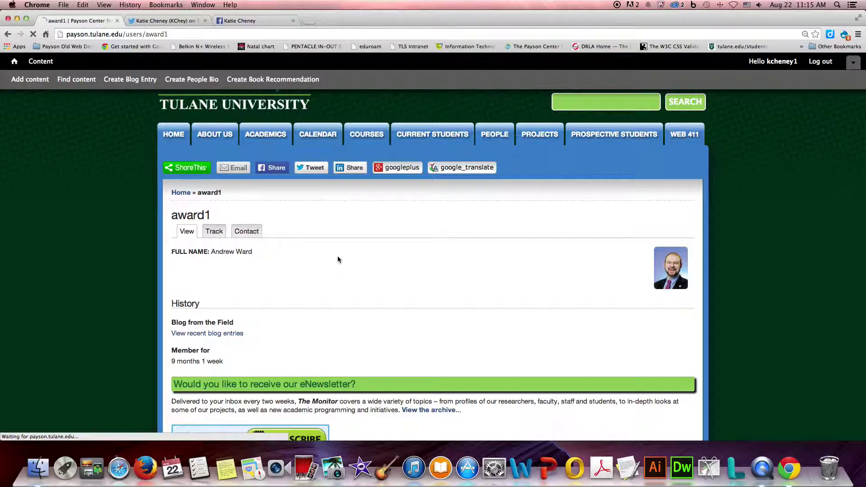
scroll(413, 296, "down", 2)
scroll(413, 296, "down", 4)
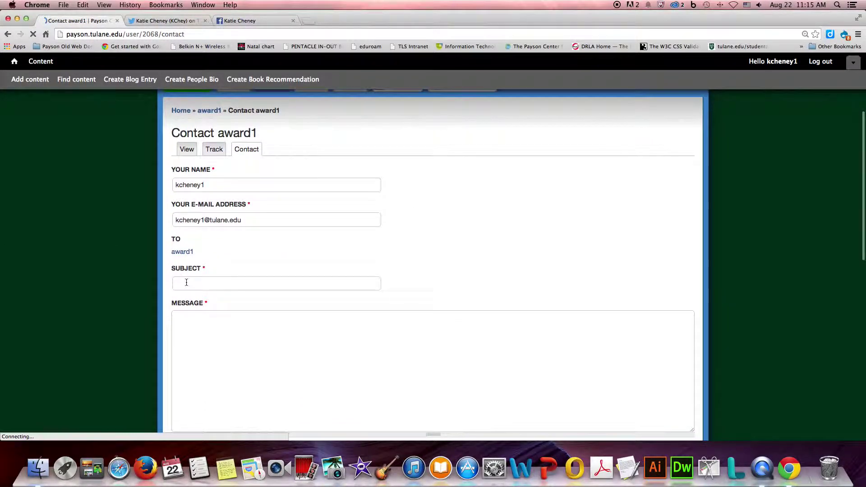
scroll(254, 303, "down", 2)
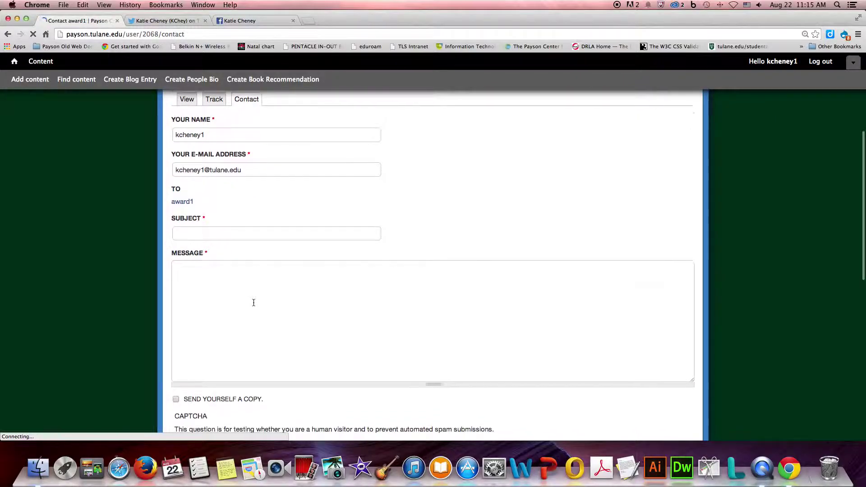
scroll(254, 303, "down", 2)
scroll(253, 302, "up", 5)
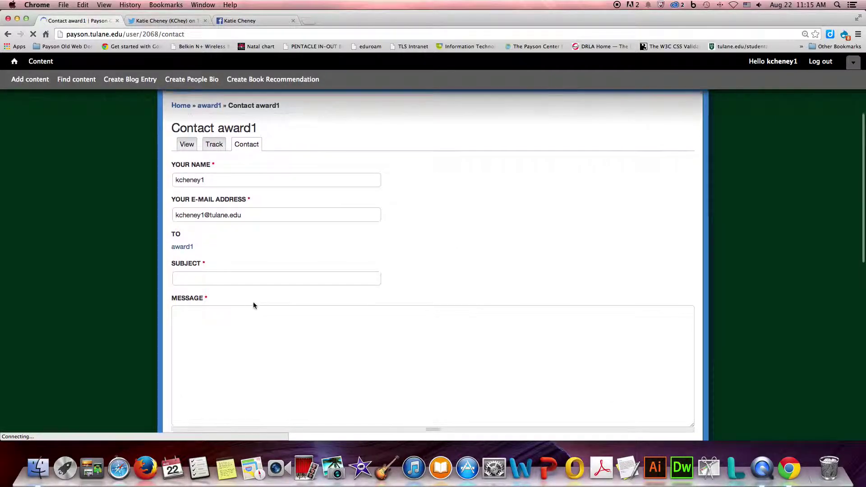
left_click(187, 143)
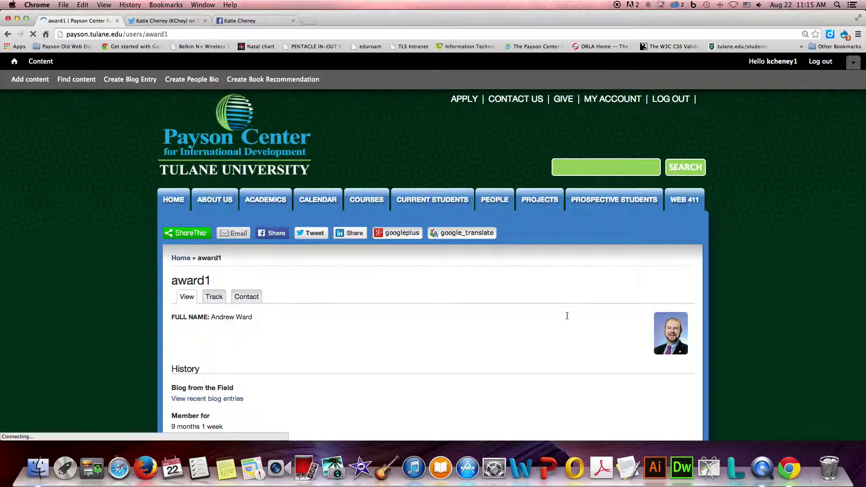
scroll(567, 316, "down", 3)
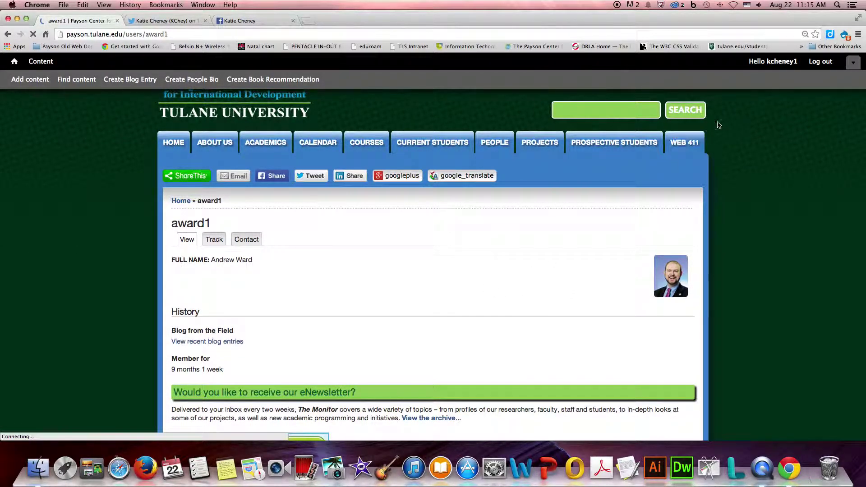
scroll(777, 135, "up", 3)
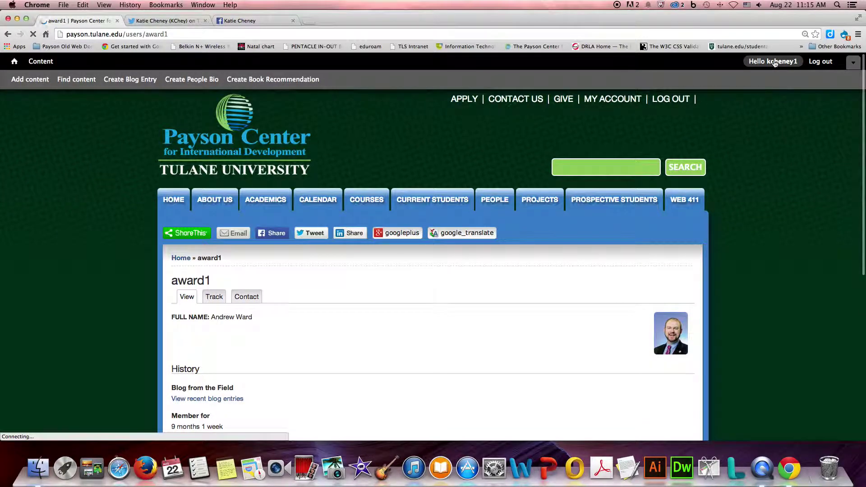
Go back to one's own account profile and open its Follow page with the social media URL fields
left_click(775, 63)
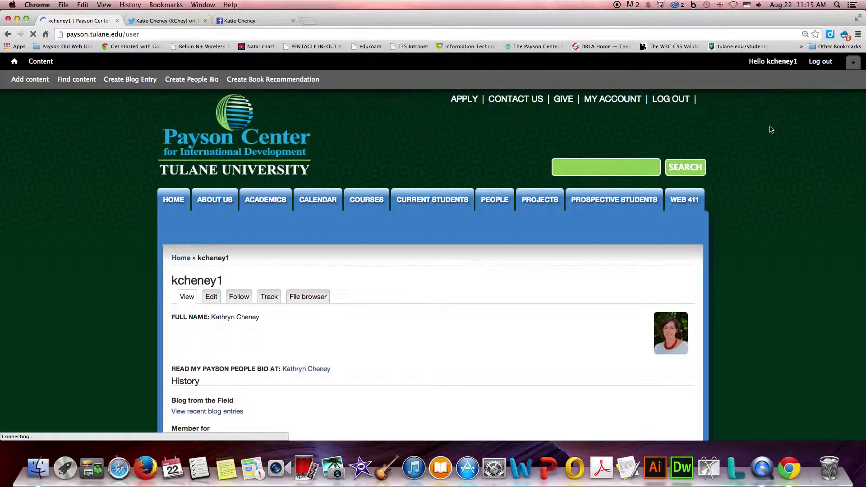
scroll(773, 149, "down", 1)
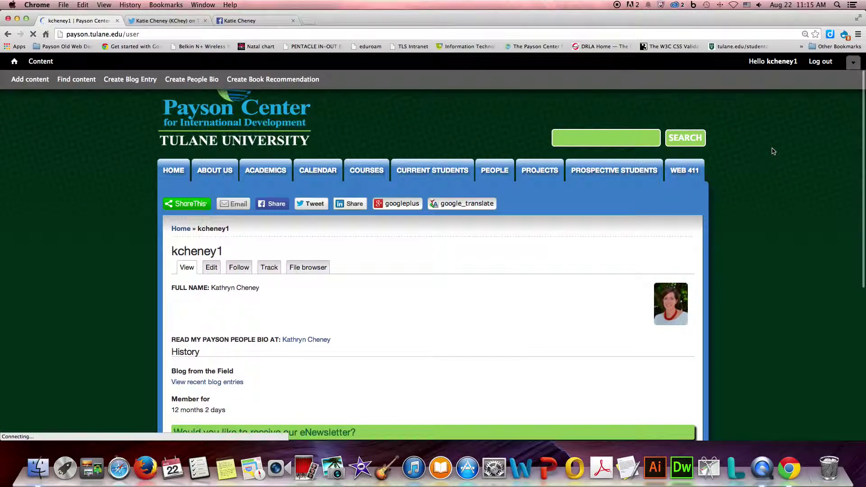
left_click(239, 268)
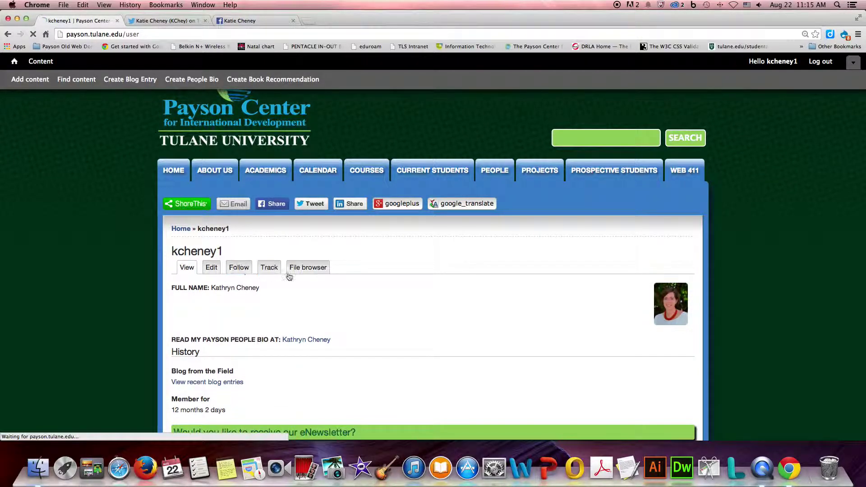
scroll(396, 289, "down", 3)
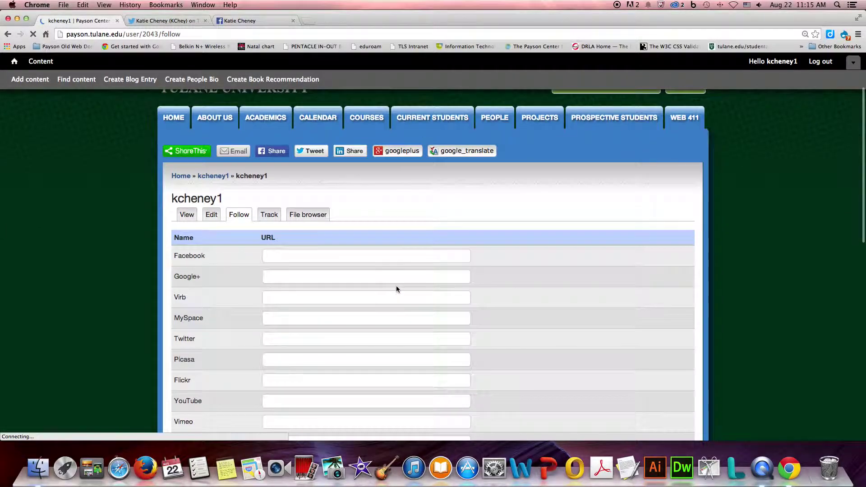
Switch to the personal Twitter profile and copy its full URL
left_click(182, 22)
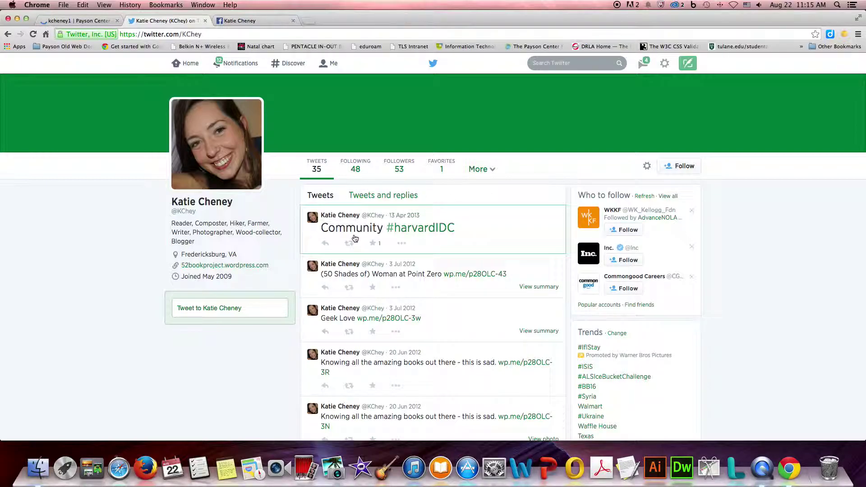
left_click_drag(171, 210, 196, 211)
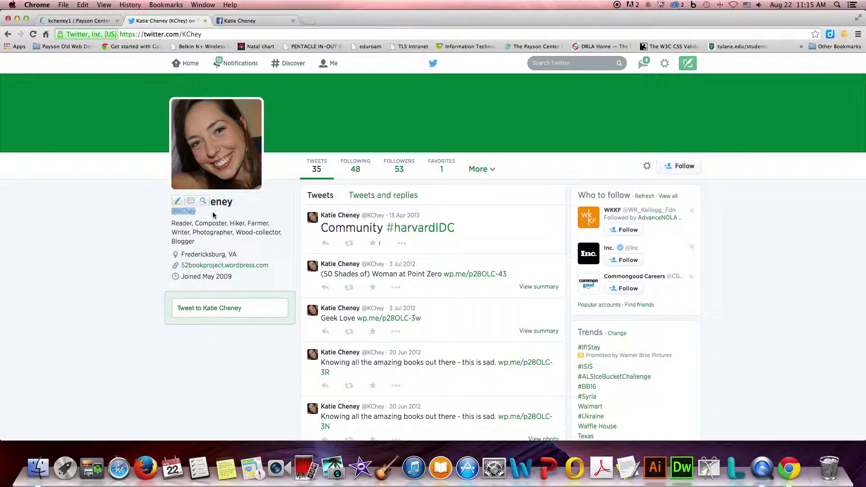
left_click(127, 30)
key("super+c")
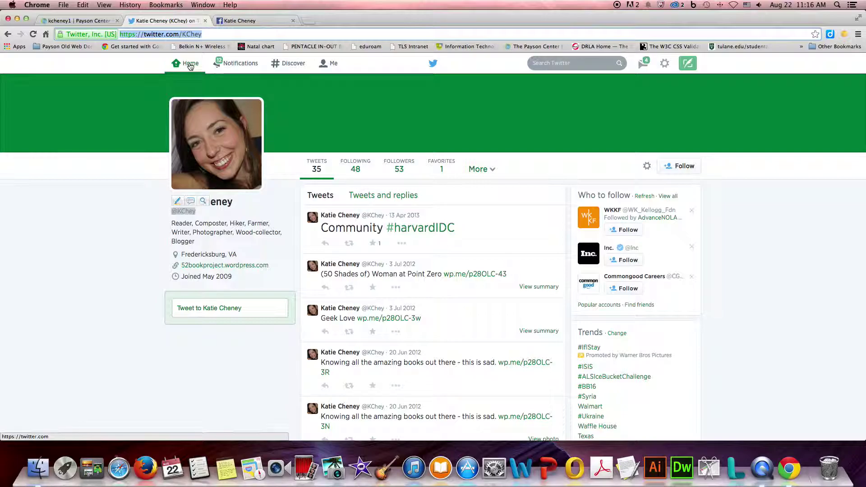
Open the Twitter home page and look through the accounts that Tulane Payson Center follows
left_click(190, 65)
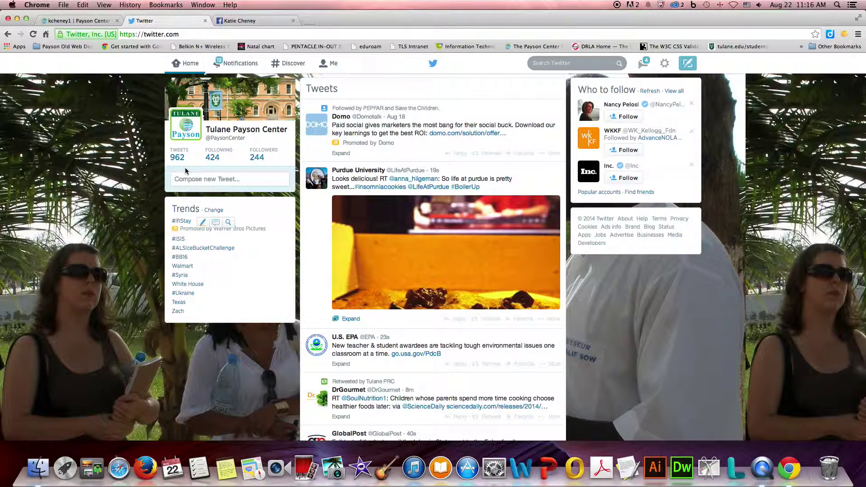
left_click(213, 159)
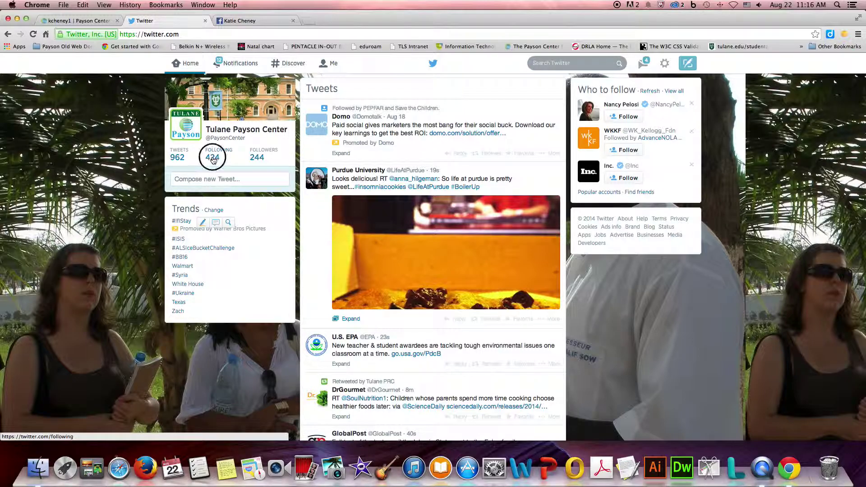
scroll(829, 282, "down", 10)
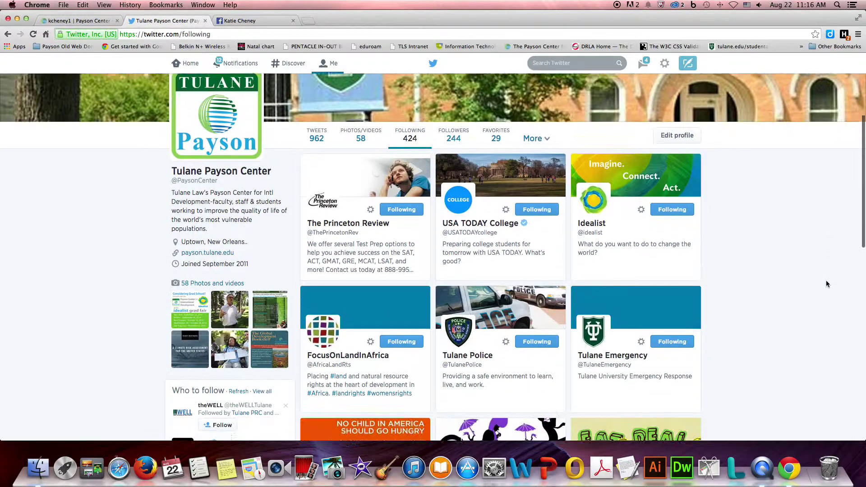
scroll(828, 284, "up", 8)
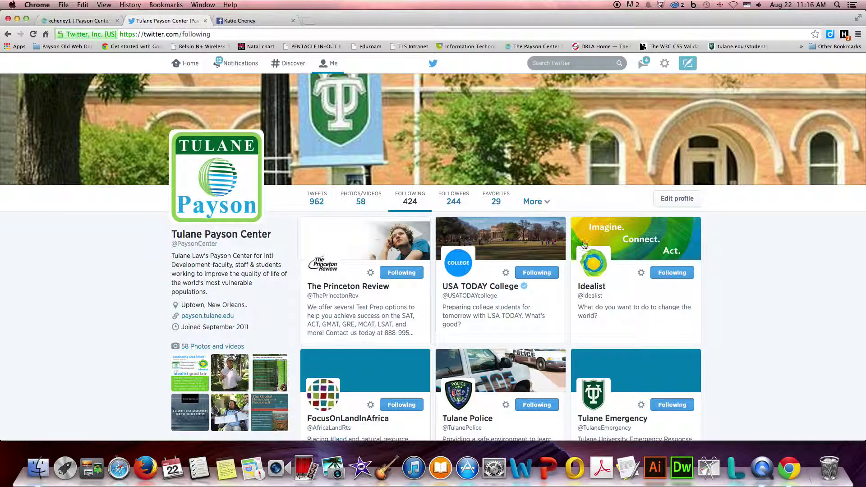
left_click(317, 201)
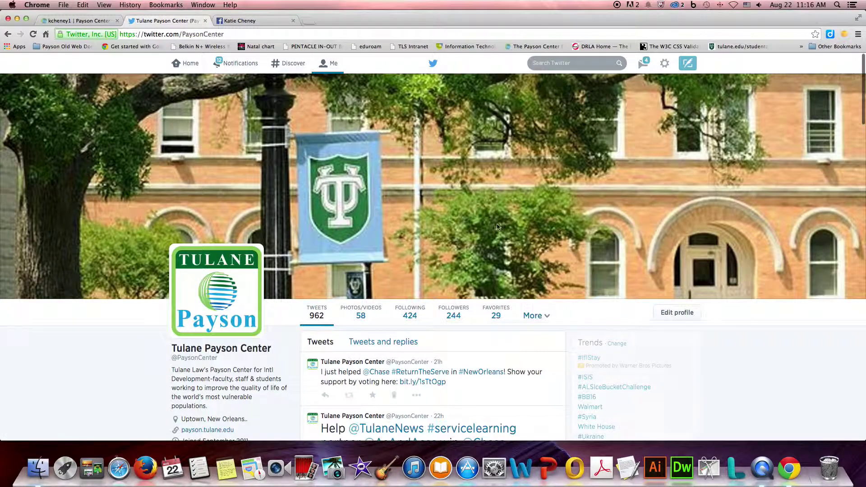
left_click(410, 318)
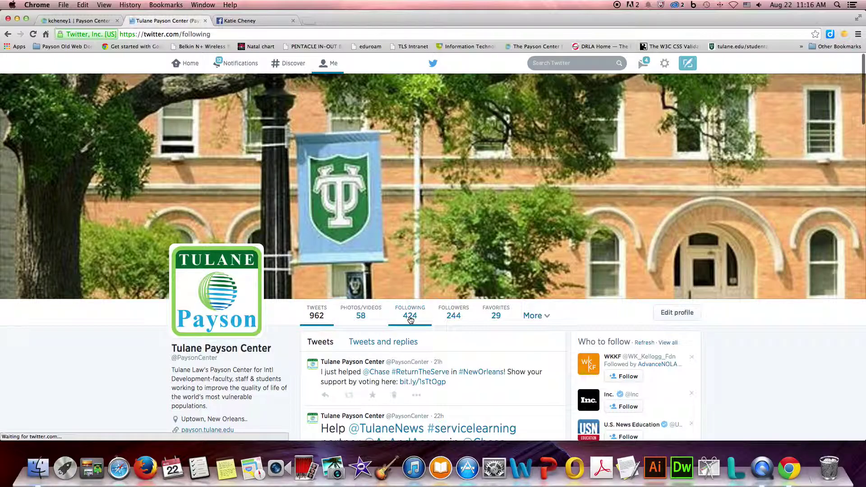
scroll(828, 367, "down", 5)
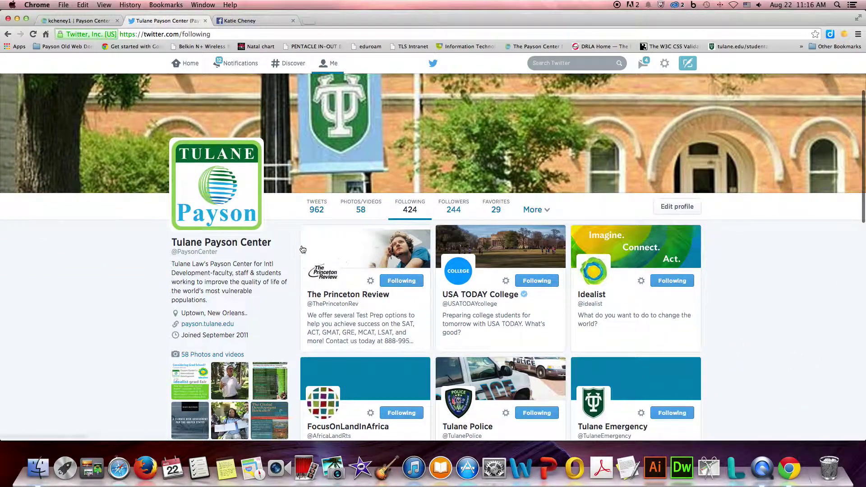
Open Tulane Payson Center's main Twitter profile page and look through its recent tweets
left_click(207, 214)
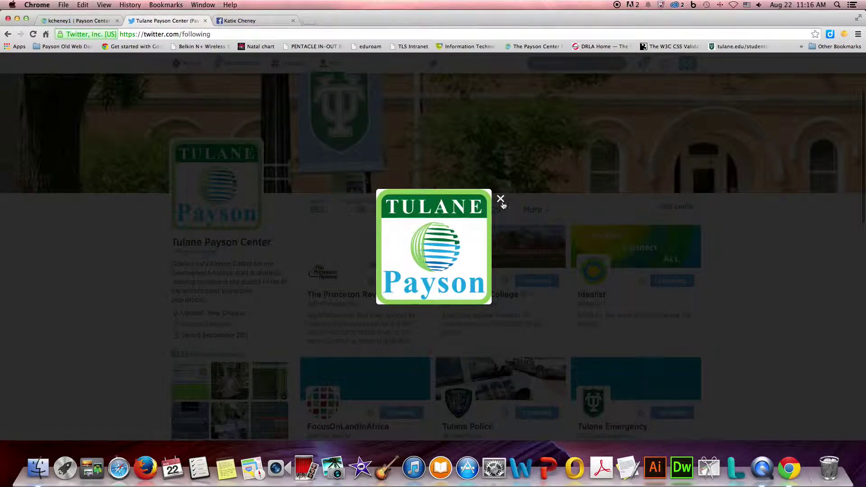
left_click(502, 201)
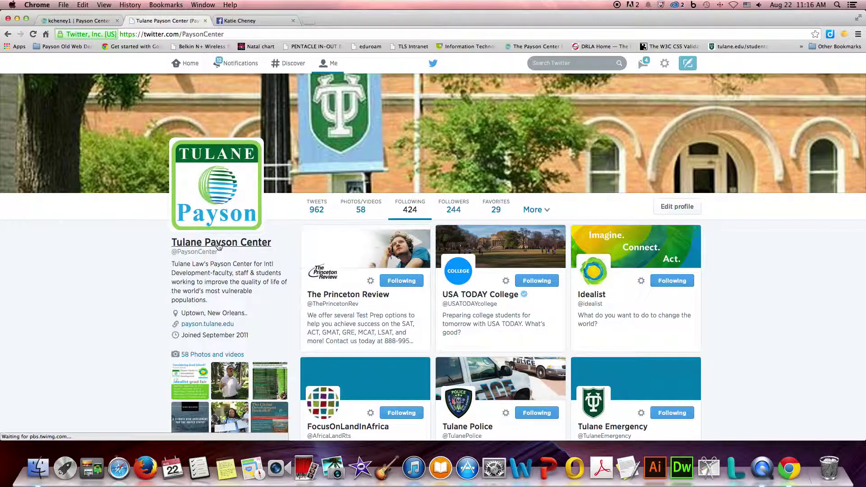
left_click(218, 246)
scroll(542, 334, "down", 4)
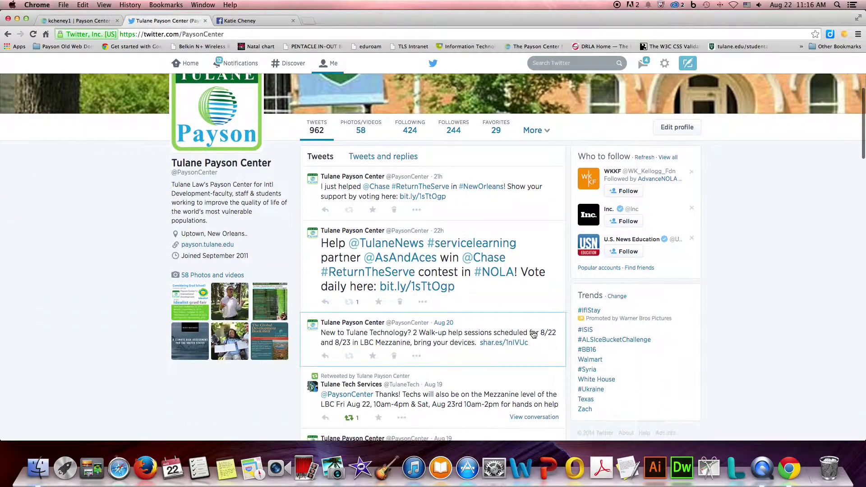
scroll(534, 334, "up", 1)
scroll(533, 334, "down", 5)
scroll(533, 334, "up", 5)
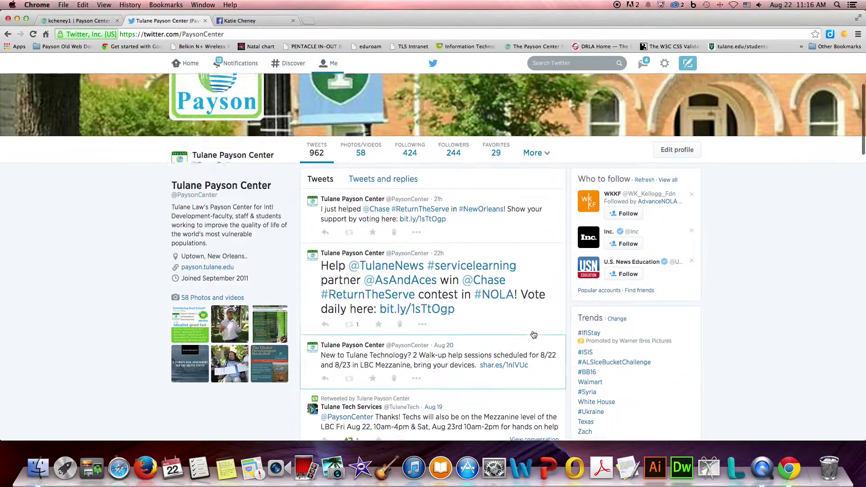
scroll(533, 333, "up", 5)
scroll(739, 338, "down", 3)
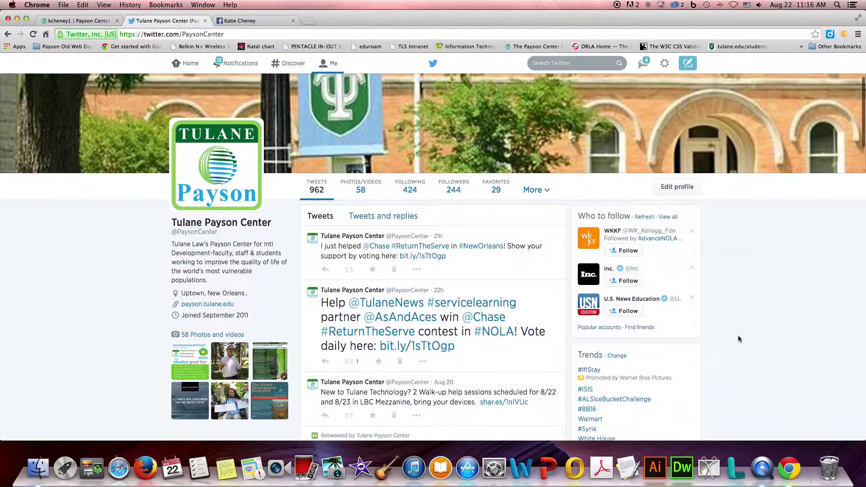
scroll(739, 338, "down", 1)
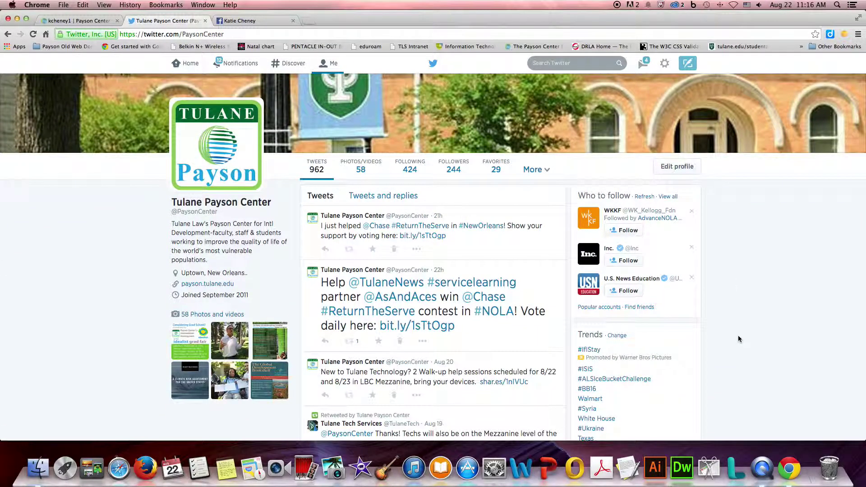
scroll(738, 338, "up", 1)
Return to the account's Follow page and paste the copied personal profile URL as the Twitter link
left_click(62, 21)
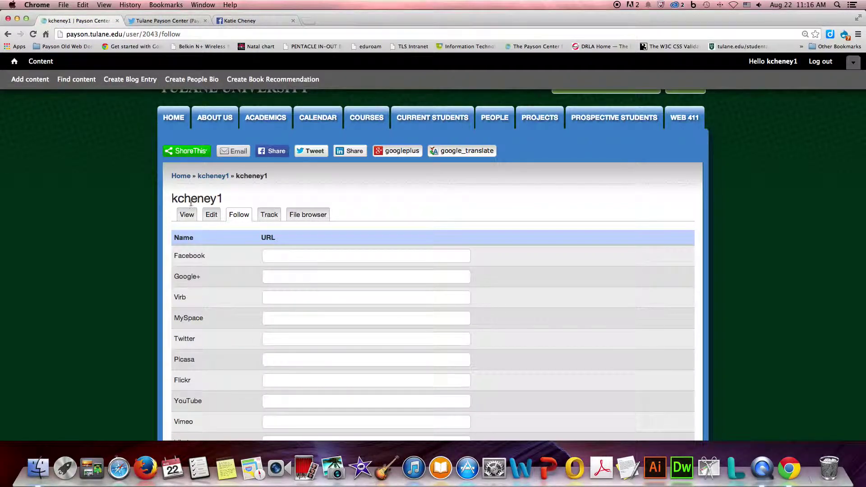
scroll(280, 325, "down", 2)
left_click(275, 295)
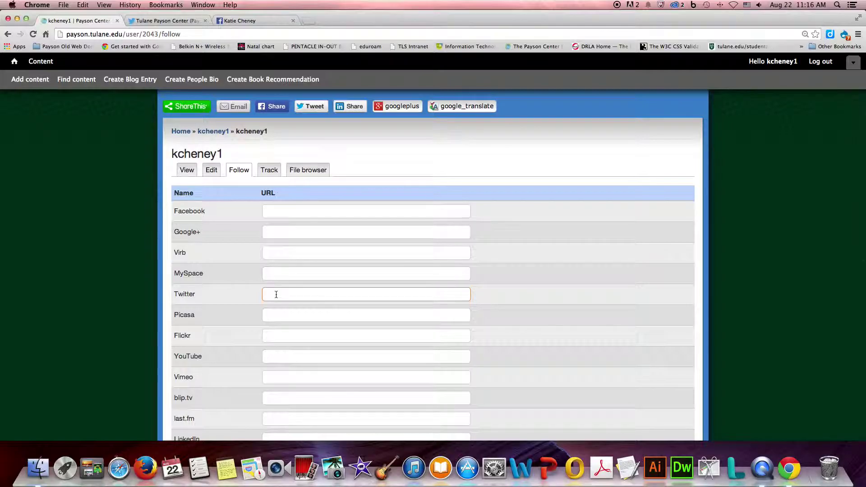
key("super+v")
Copy the personal Facebook profile's full URL and paste it as the Facebook link on the account's Follow page
left_click(234, 18)
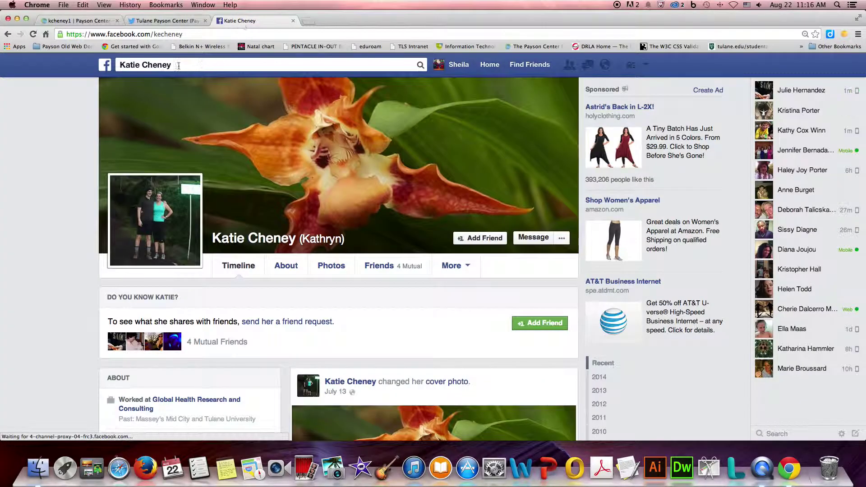
left_click(187, 34)
key("super+c")
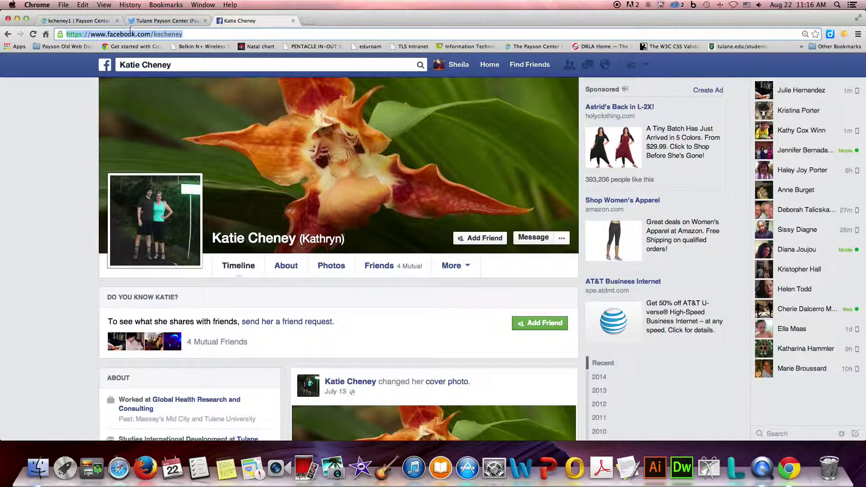
left_click(73, 20)
left_click(282, 215)
key("super+v")
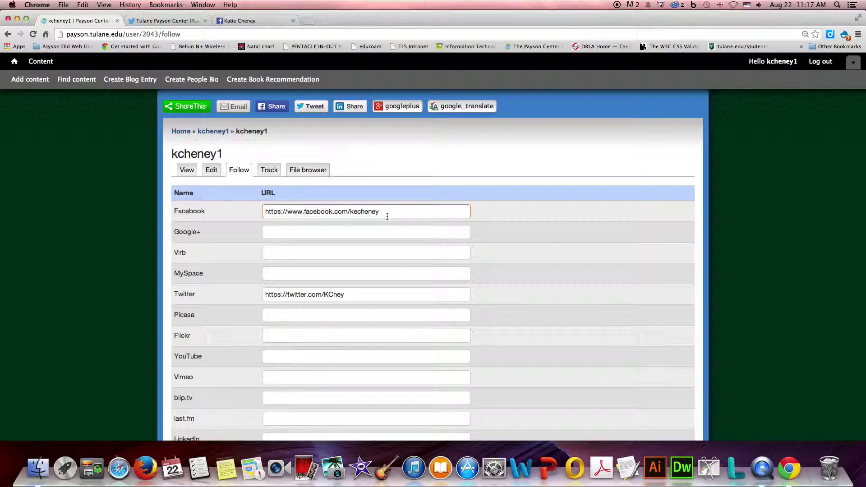
Submit the social media URLs entered on the Follow page
scroll(399, 312, "down", 5)
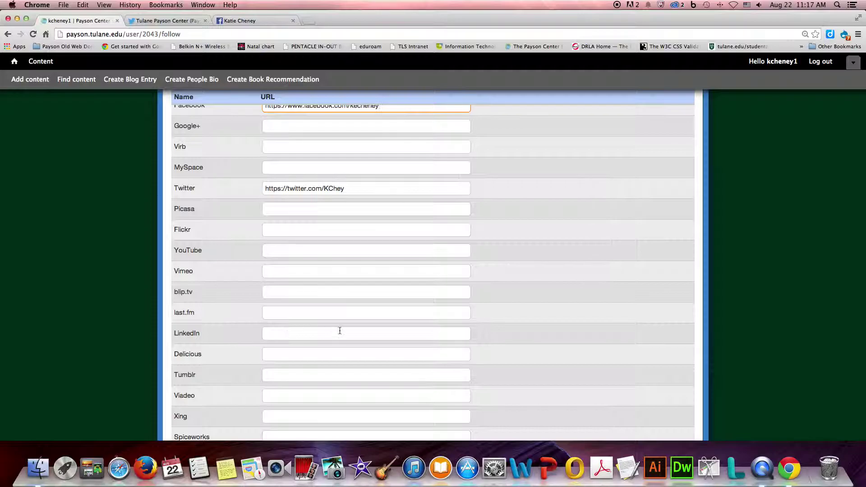
scroll(345, 329, "down", 10)
left_click(191, 266)
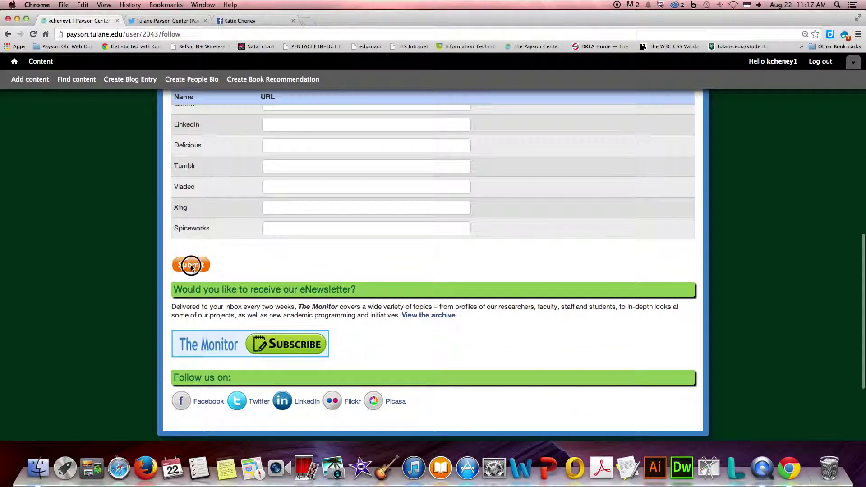
scroll(462, 310, "down", 8)
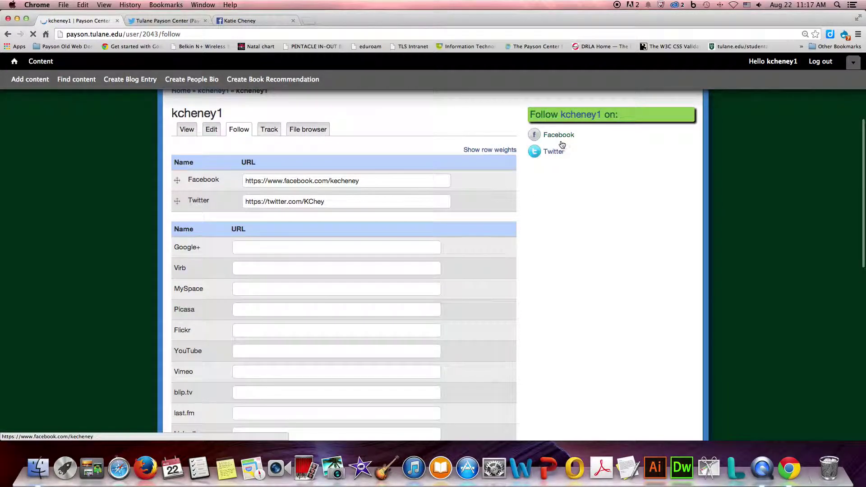
View the account profile, test its Facebook follow link and return to the profile
left_click(185, 171)
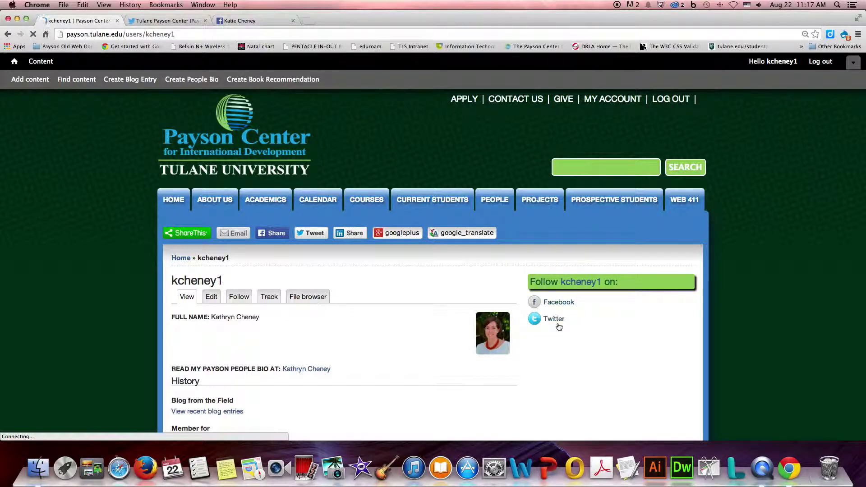
scroll(599, 335, "down", 1)
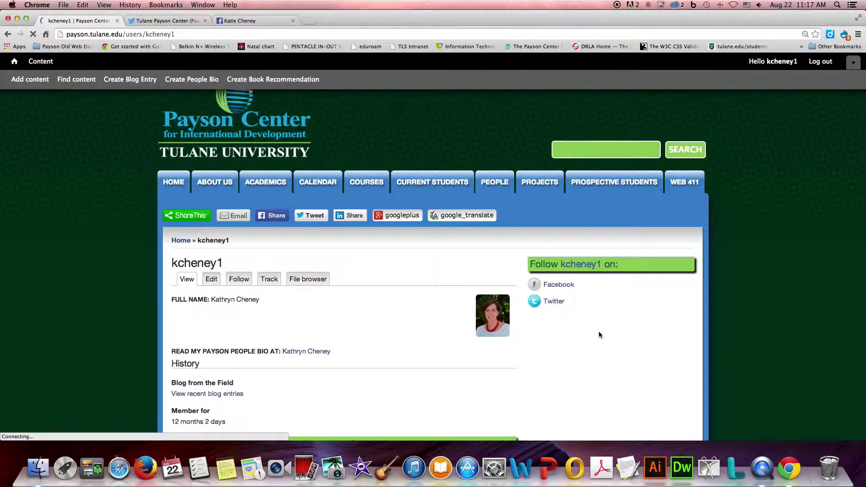
left_click(554, 286)
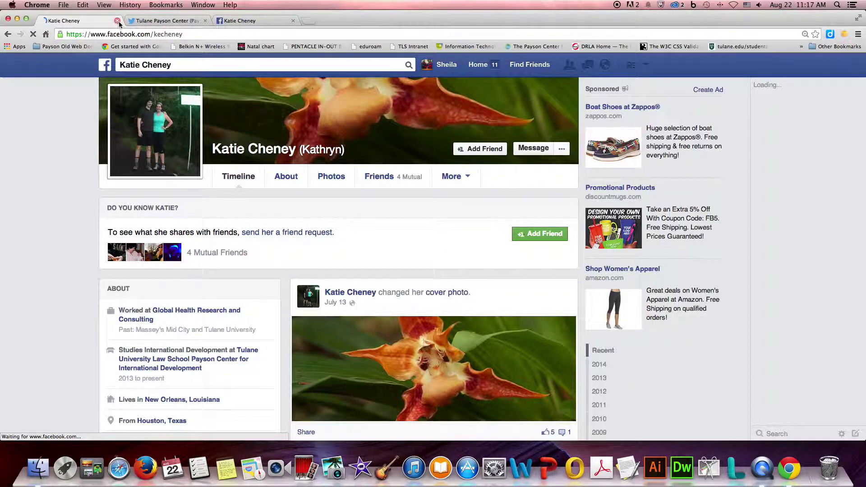
left_click(8, 34)
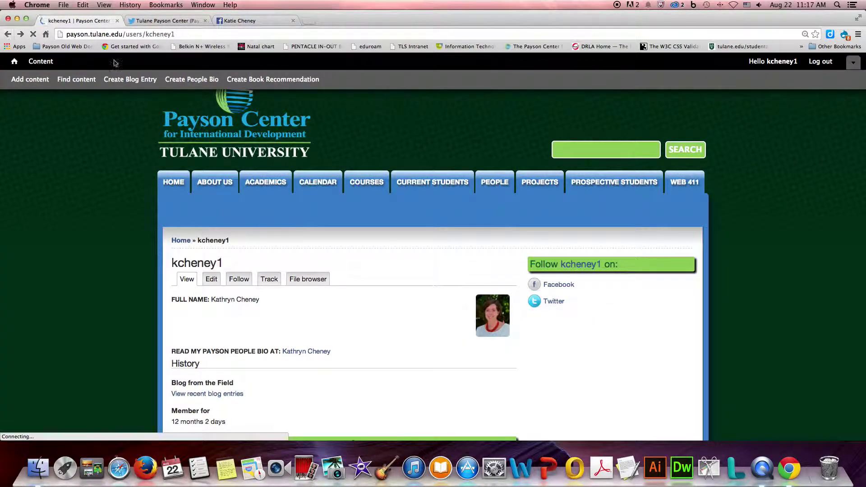
Open the Payson People bio linked from the profile and select its full LinkedIn profile URL
left_click(310, 357)
scroll(431, 367, "down", 6)
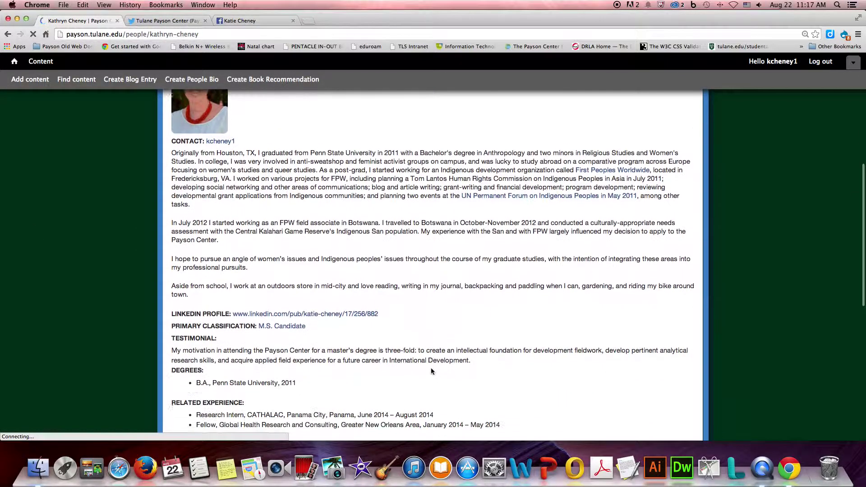
scroll(431, 367, "down", 2)
scroll(379, 234, "down", 2)
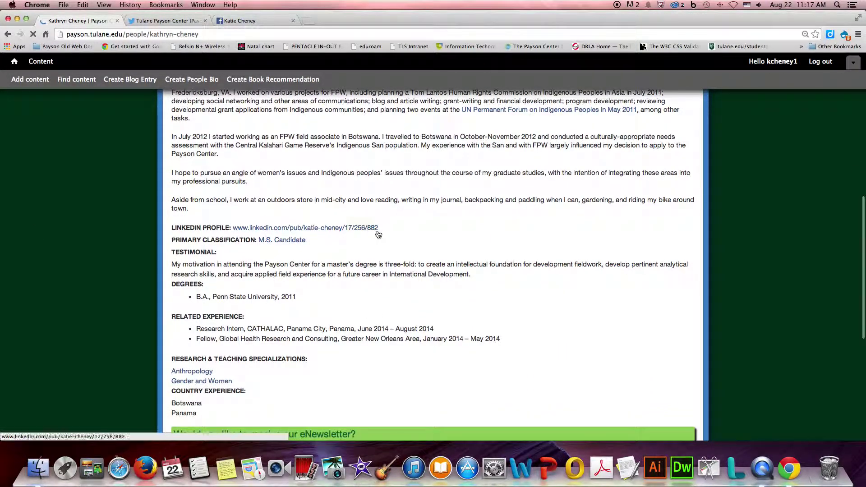
left_click_drag(379, 228, 239, 228)
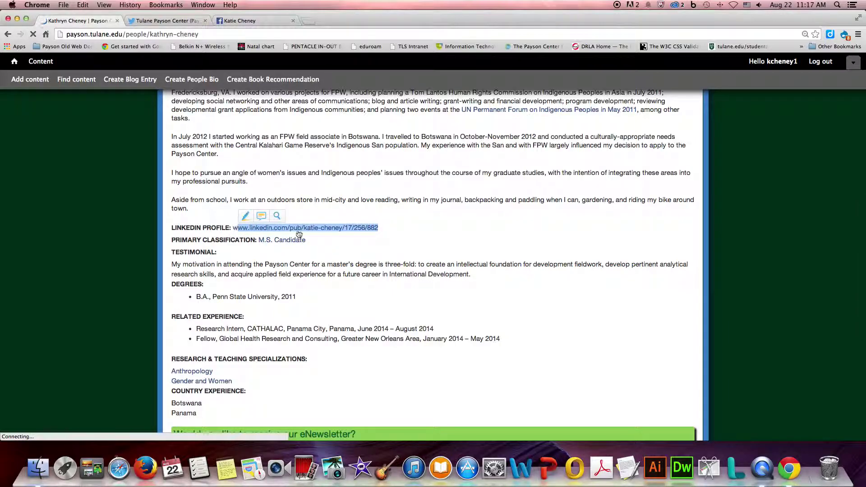
left_click_drag(381, 230, 233, 229)
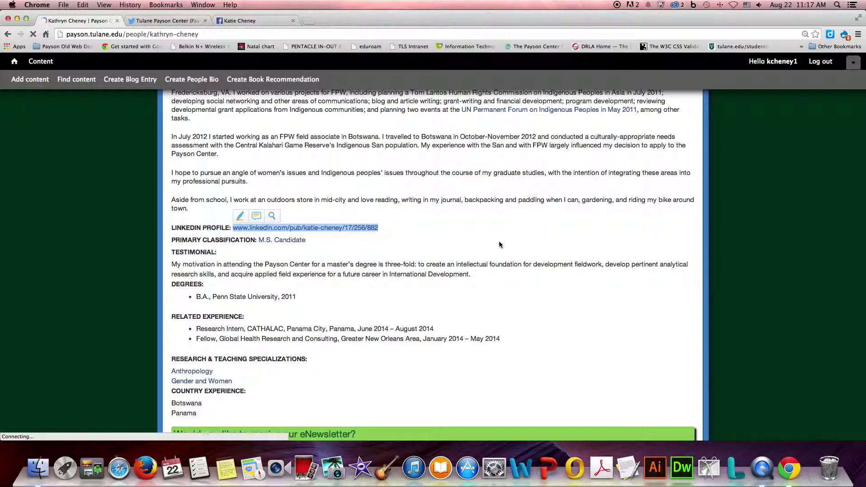
Go back from the bio to the account profile and open its Edit page, followed by its Follow page
scroll(350, 238, "up", 5)
scroll(350, 238, "up", 5)
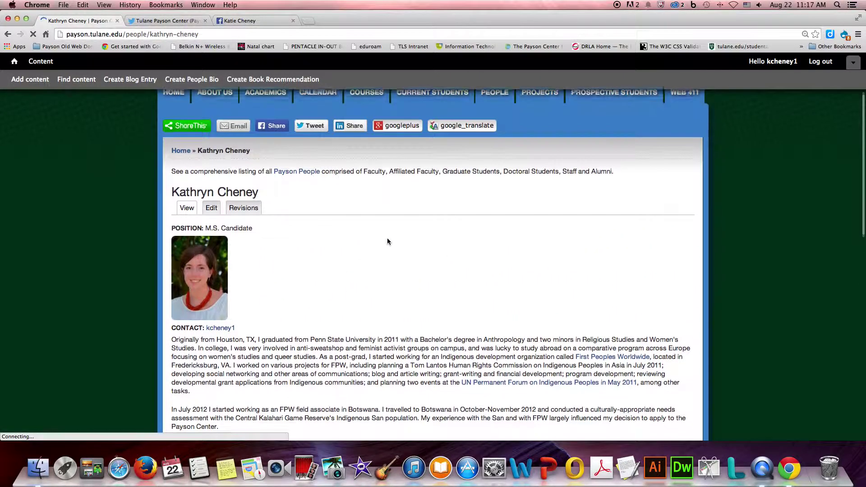
scroll(398, 234, "up", 2)
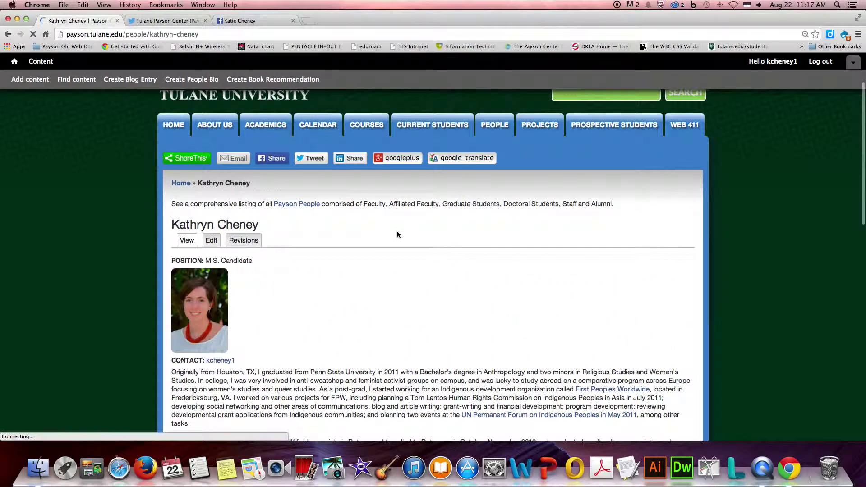
scroll(397, 233, "down", 1)
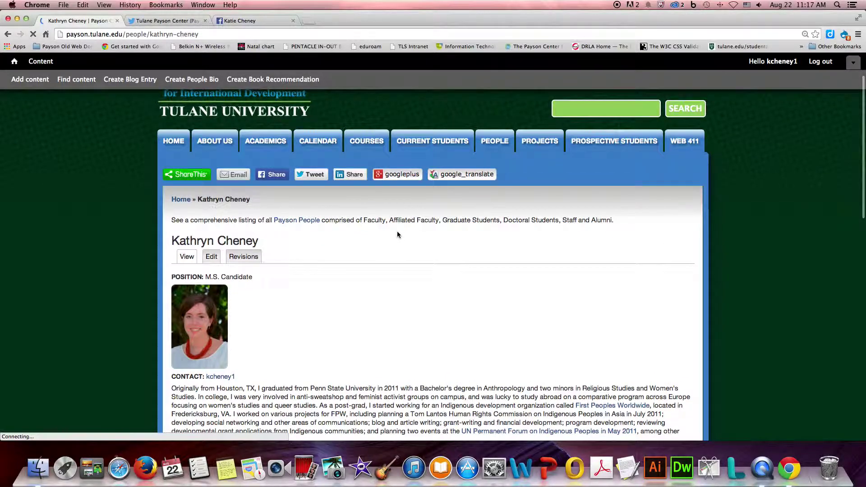
scroll(246, 334, "down", 1)
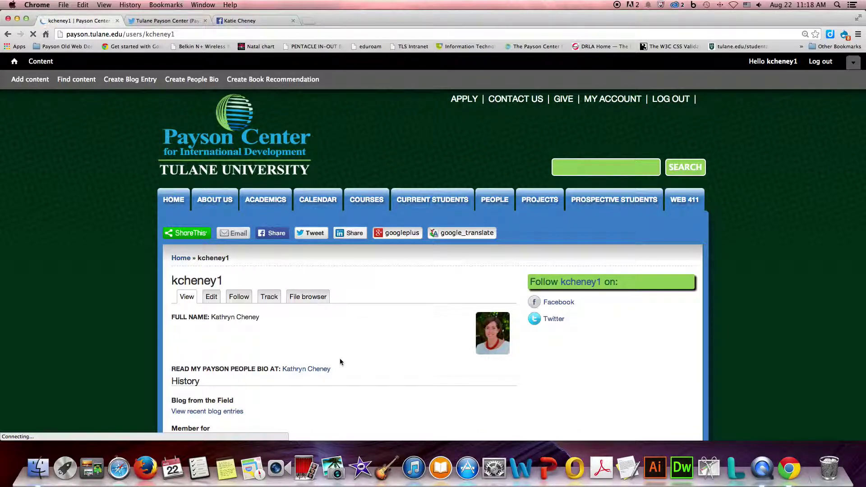
left_click(215, 300)
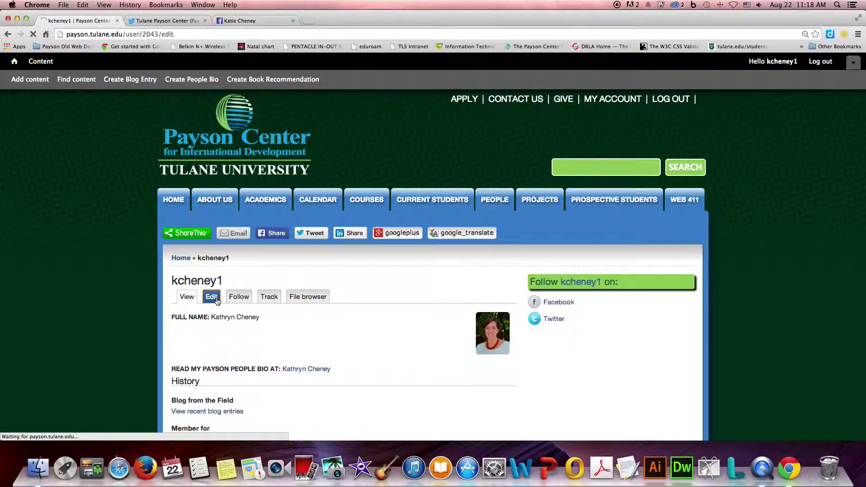
left_click(240, 298)
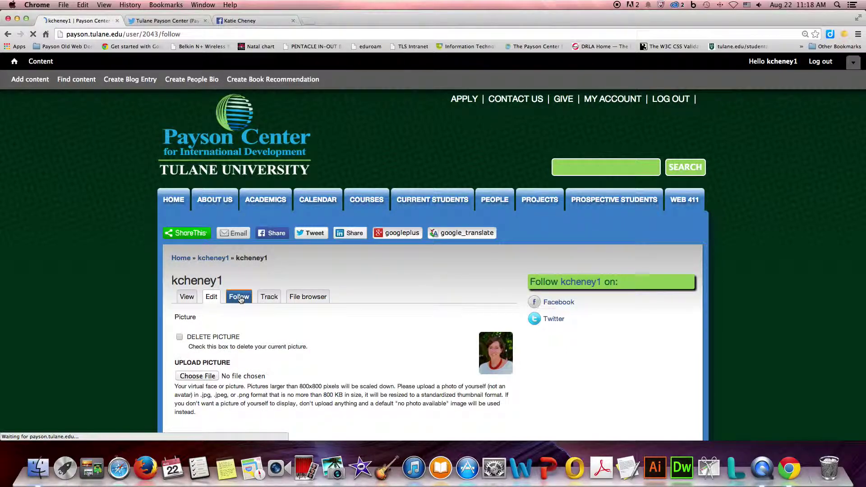
Enter the copied LinkedIn profile URL in the LinkedIn row of the Follow page's list of networks
scroll(368, 327, "down", 1)
scroll(369, 328, "down", 10)
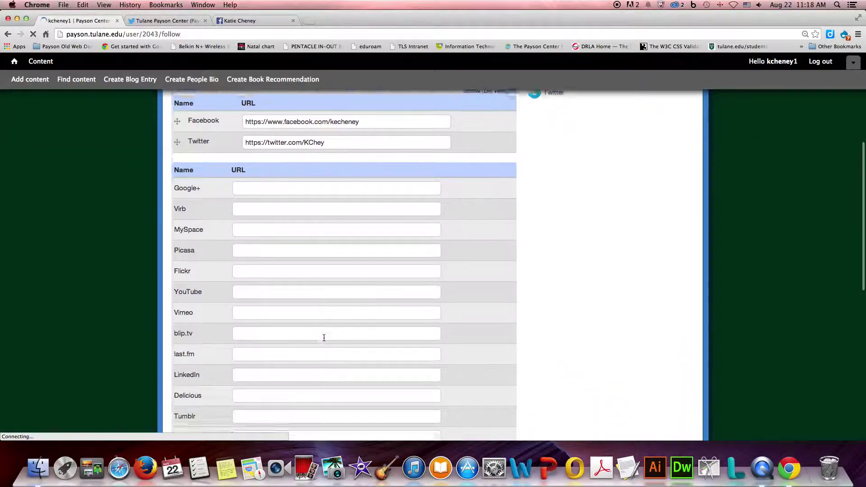
left_click(251, 295)
type("http://www.linkedin.com/pub/katie-cheney/17/256/882#sthash.m1K5WPIO.dpuf")
scroll(287, 331, "down", 4)
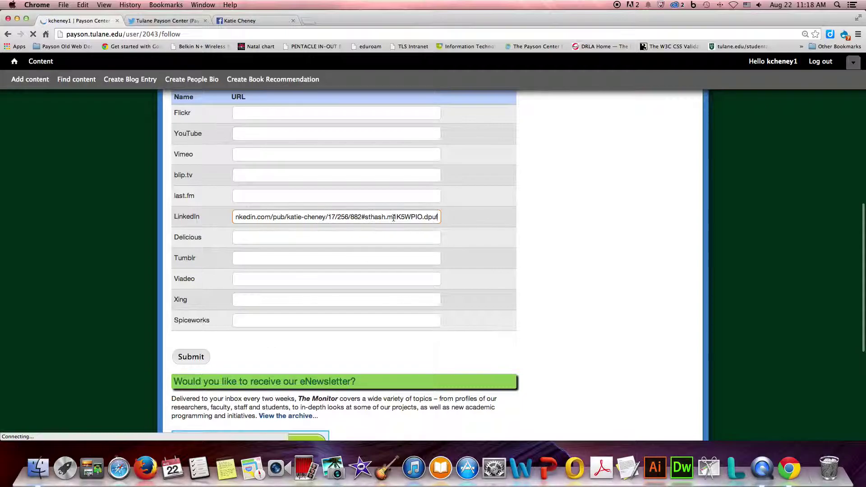
Remove the trailing "#sthash.m1K5WPIO.dpuf" from the LinkedIn URL and submit the Follow page
left_click_drag(437, 217, 364, 218)
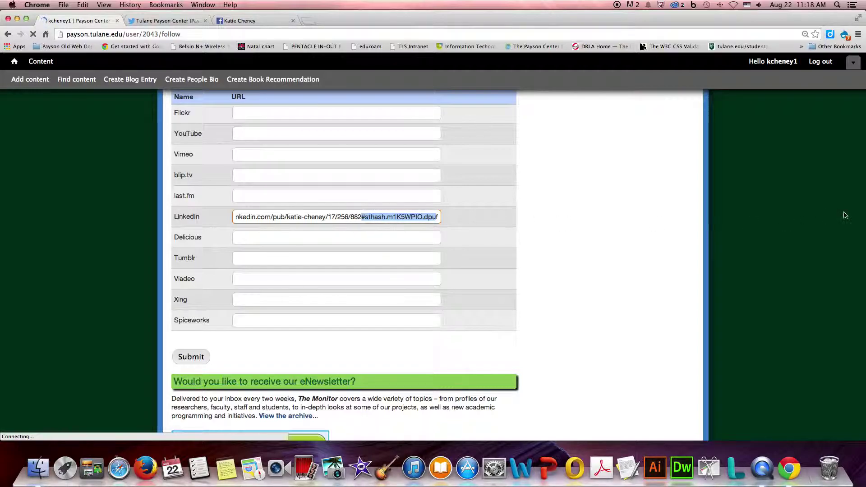
left_click_drag(438, 217, 376, 218)
key("BackSpace")
key("BackSpace")
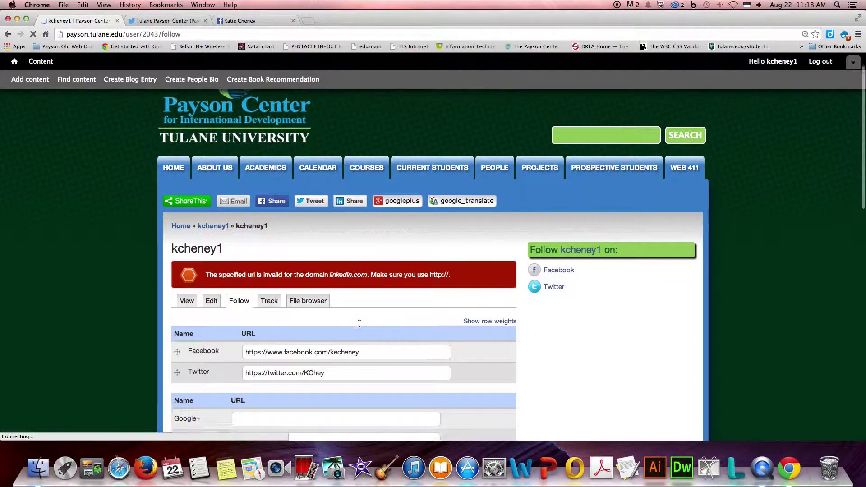
scroll(359, 324, "down", 6)
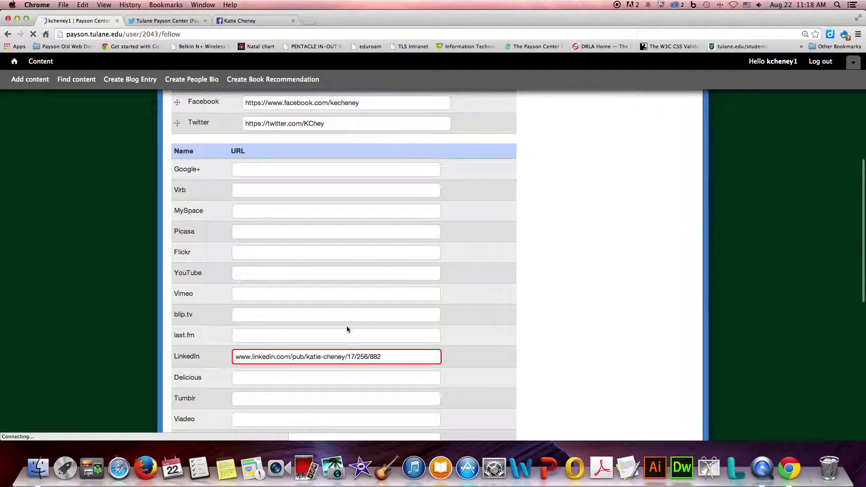
left_click(234, 355)
type("http://")
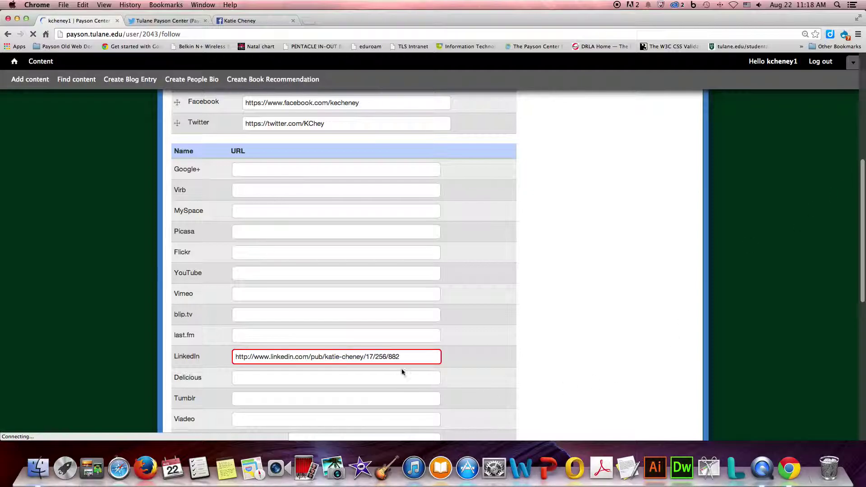
scroll(581, 380, "down", 5)
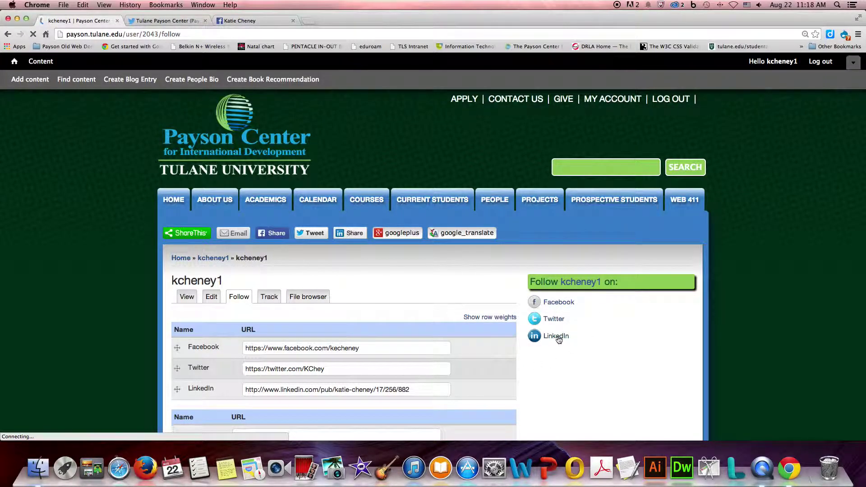
View the account profile and check its follow links, bio link and history section
left_click(187, 296)
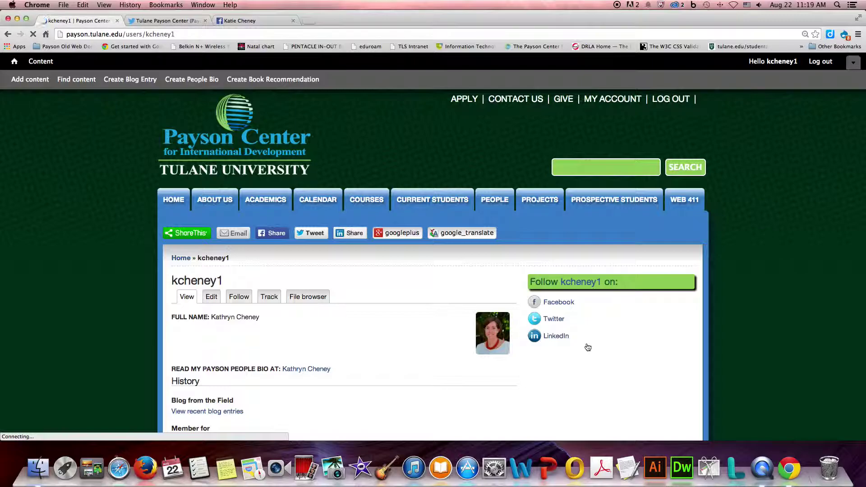
scroll(588, 348, "down", 3)
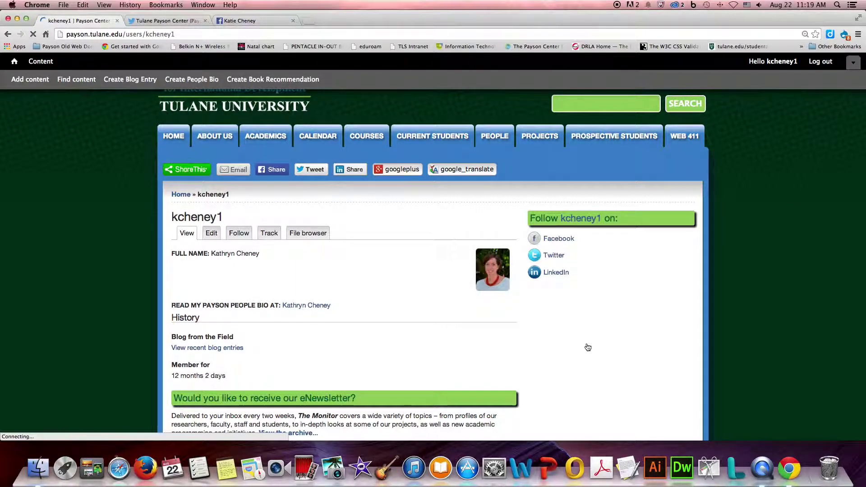
scroll(588, 348, "up", 2)
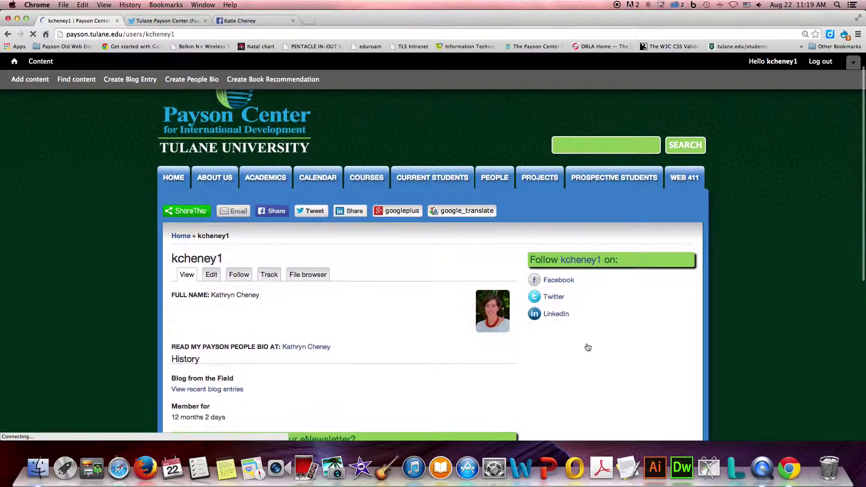